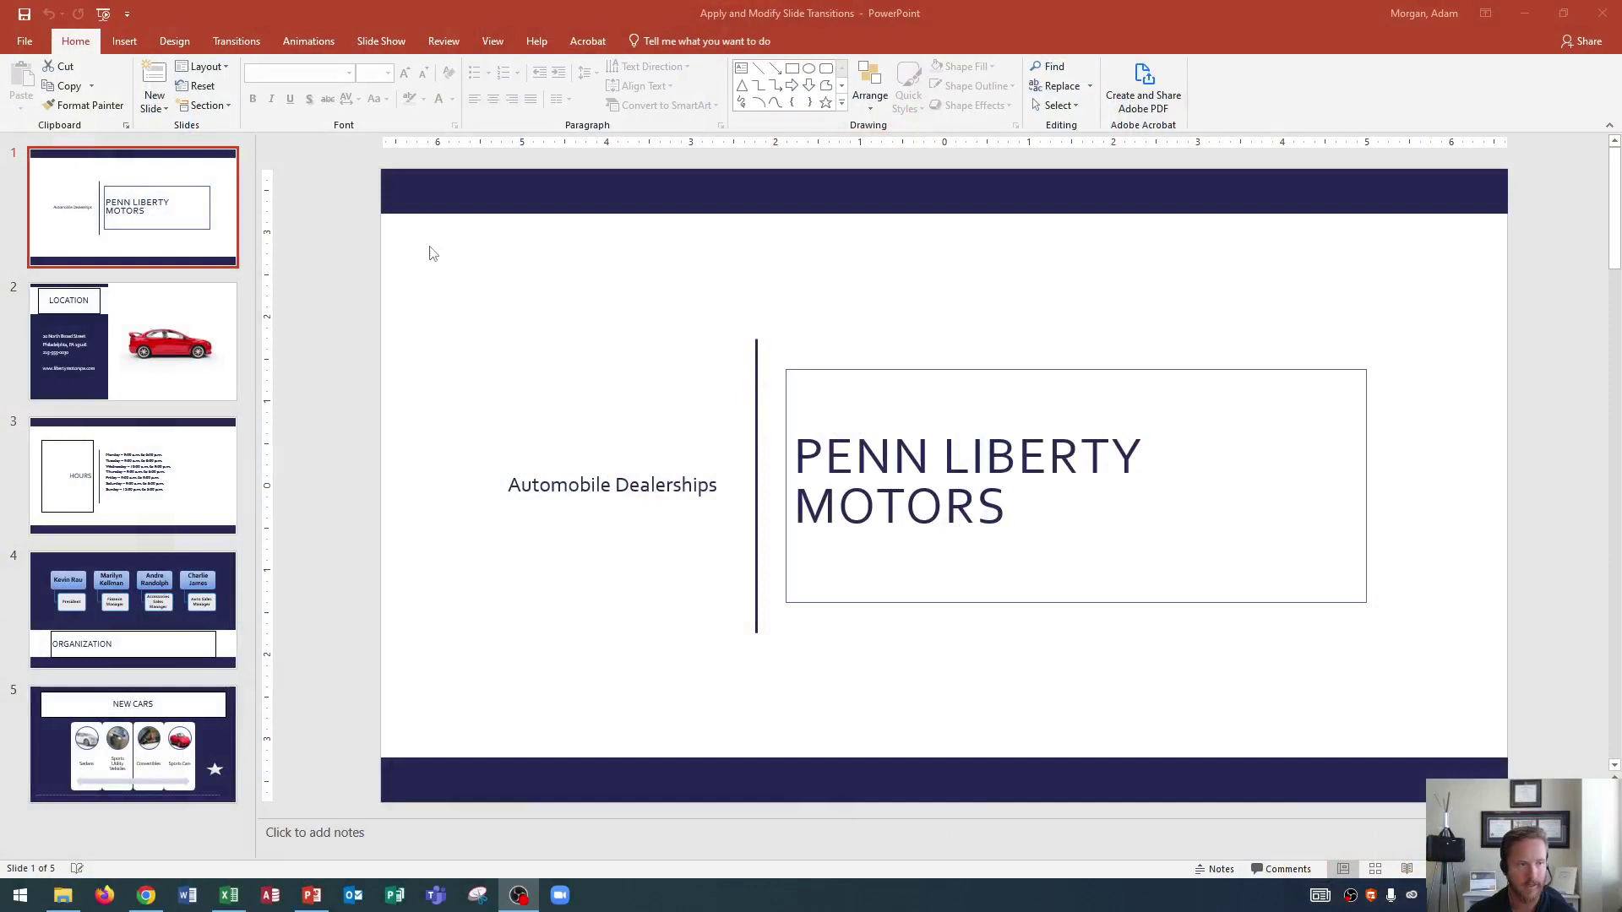
# - Show the Transitions ribbon for the 'Automobile Dealerships' title slide
pyautogui.click(436, 252)
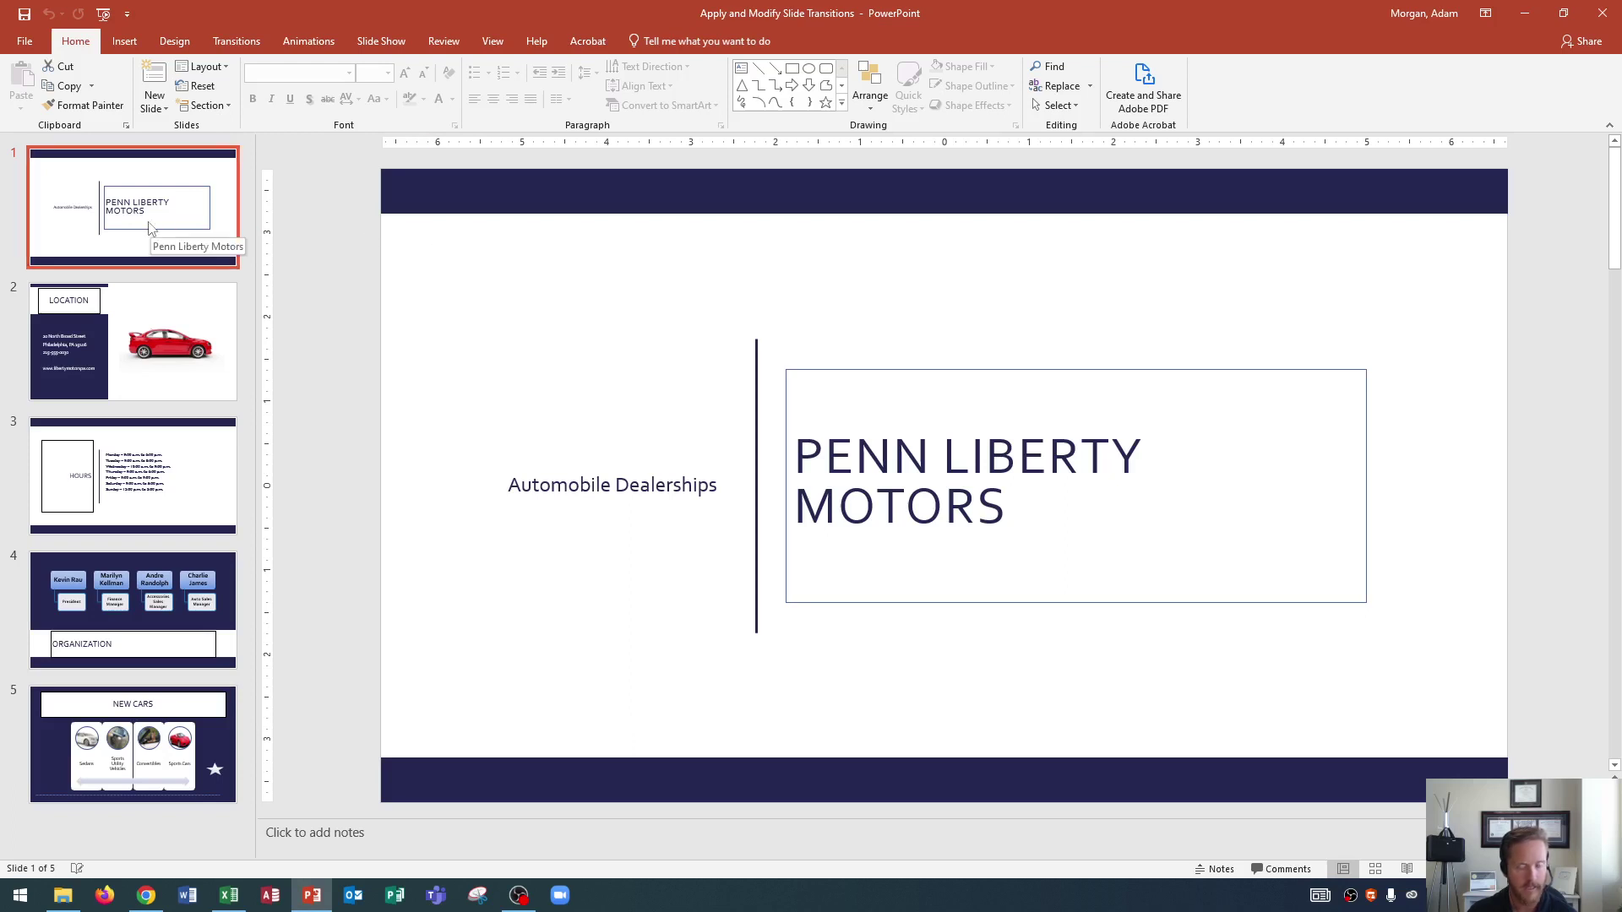
# - Expand the transition gallery to list all Subtle, Exciting and Dynamic Content effects
pyautogui.click(221, 49)
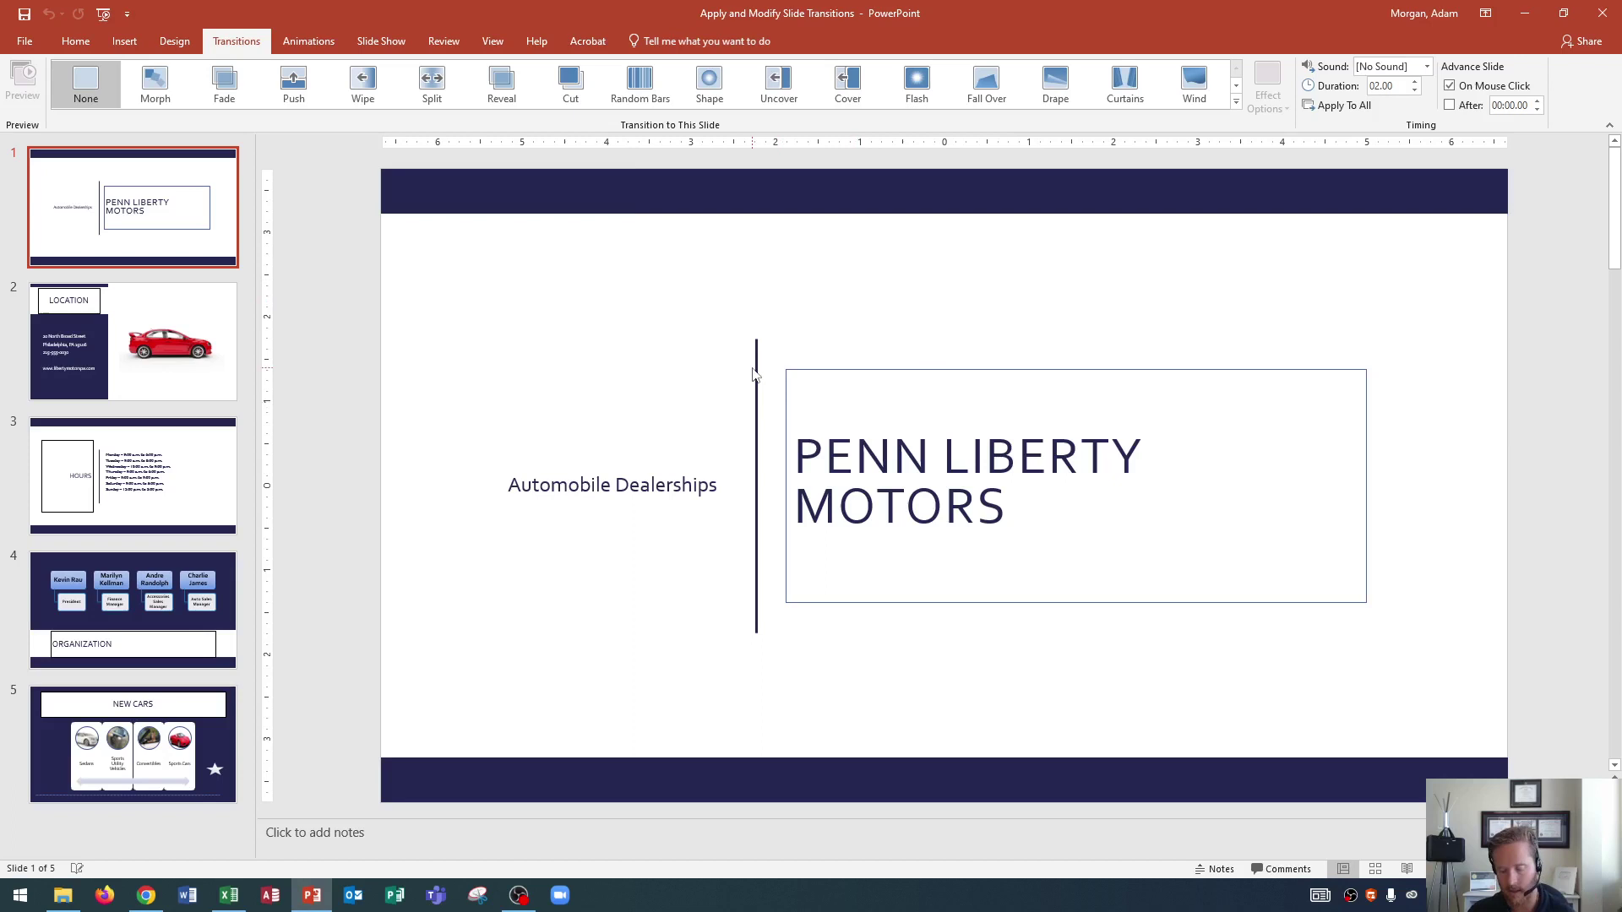
pyautogui.click(1236, 103)
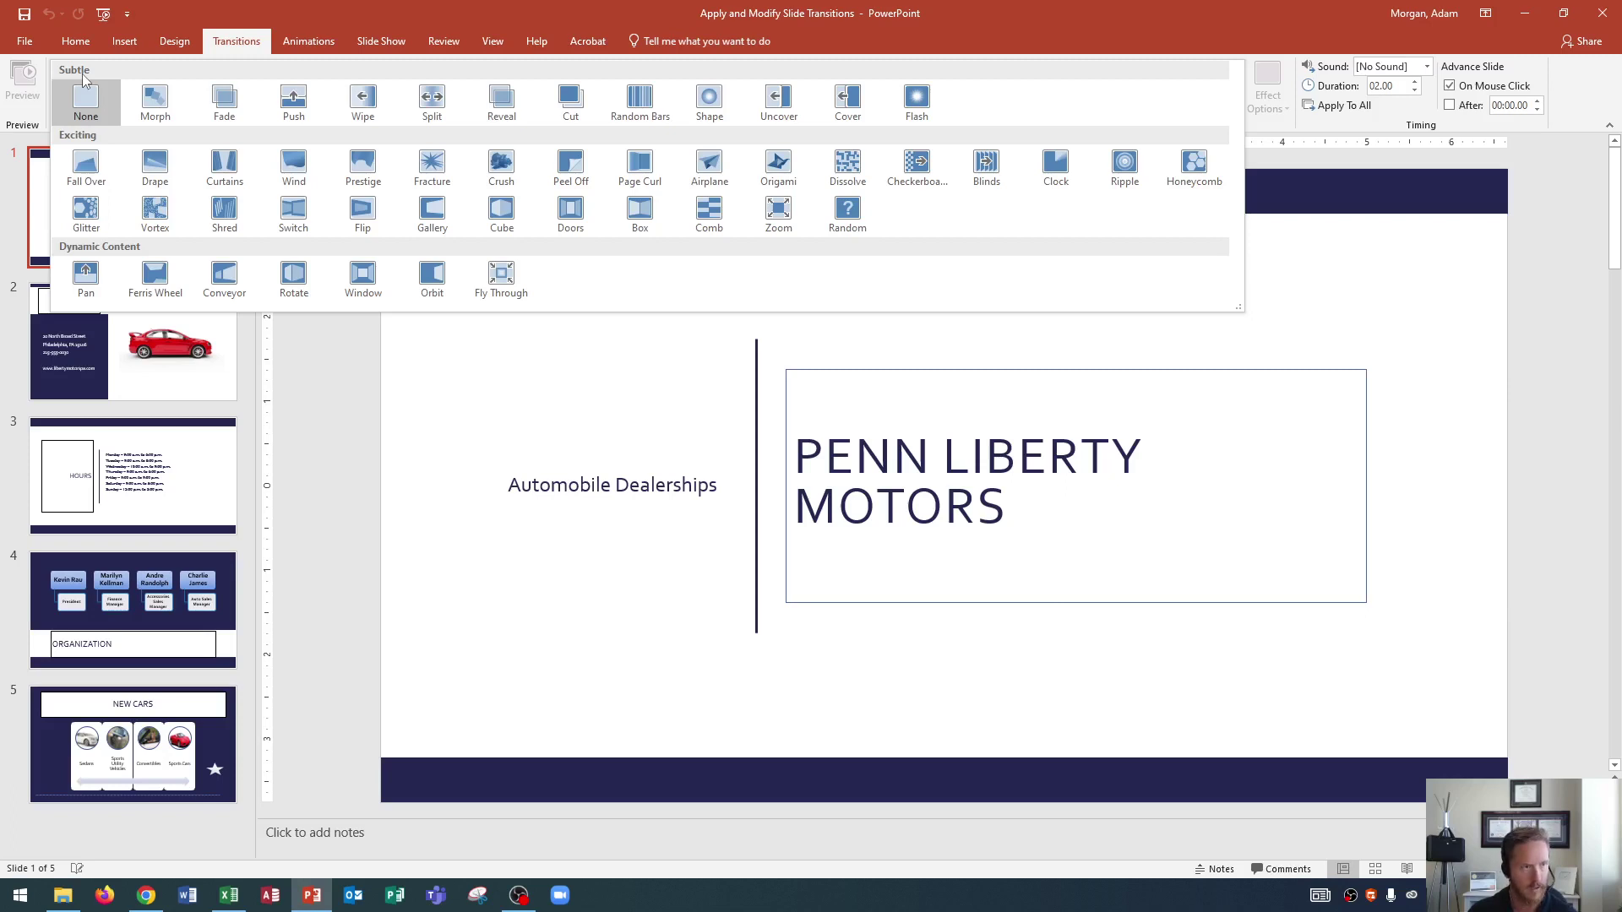
# - Apply the Push transition (01.00 duration) to the title slide and replay its preview several times
pyautogui.click(294, 99)
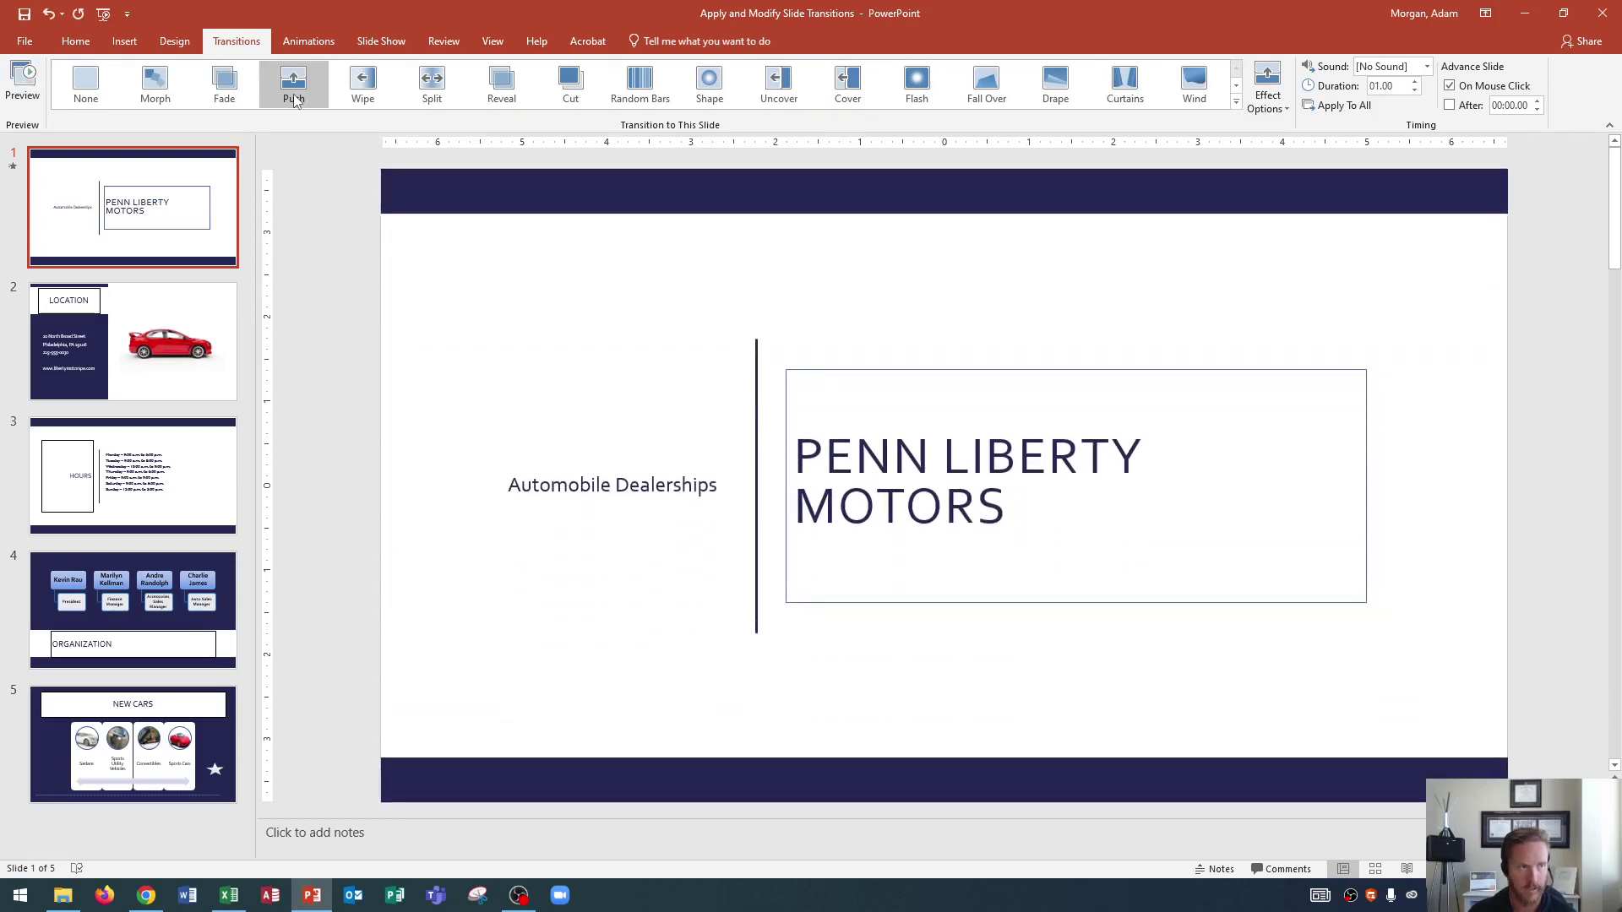
pyautogui.click(294, 99)
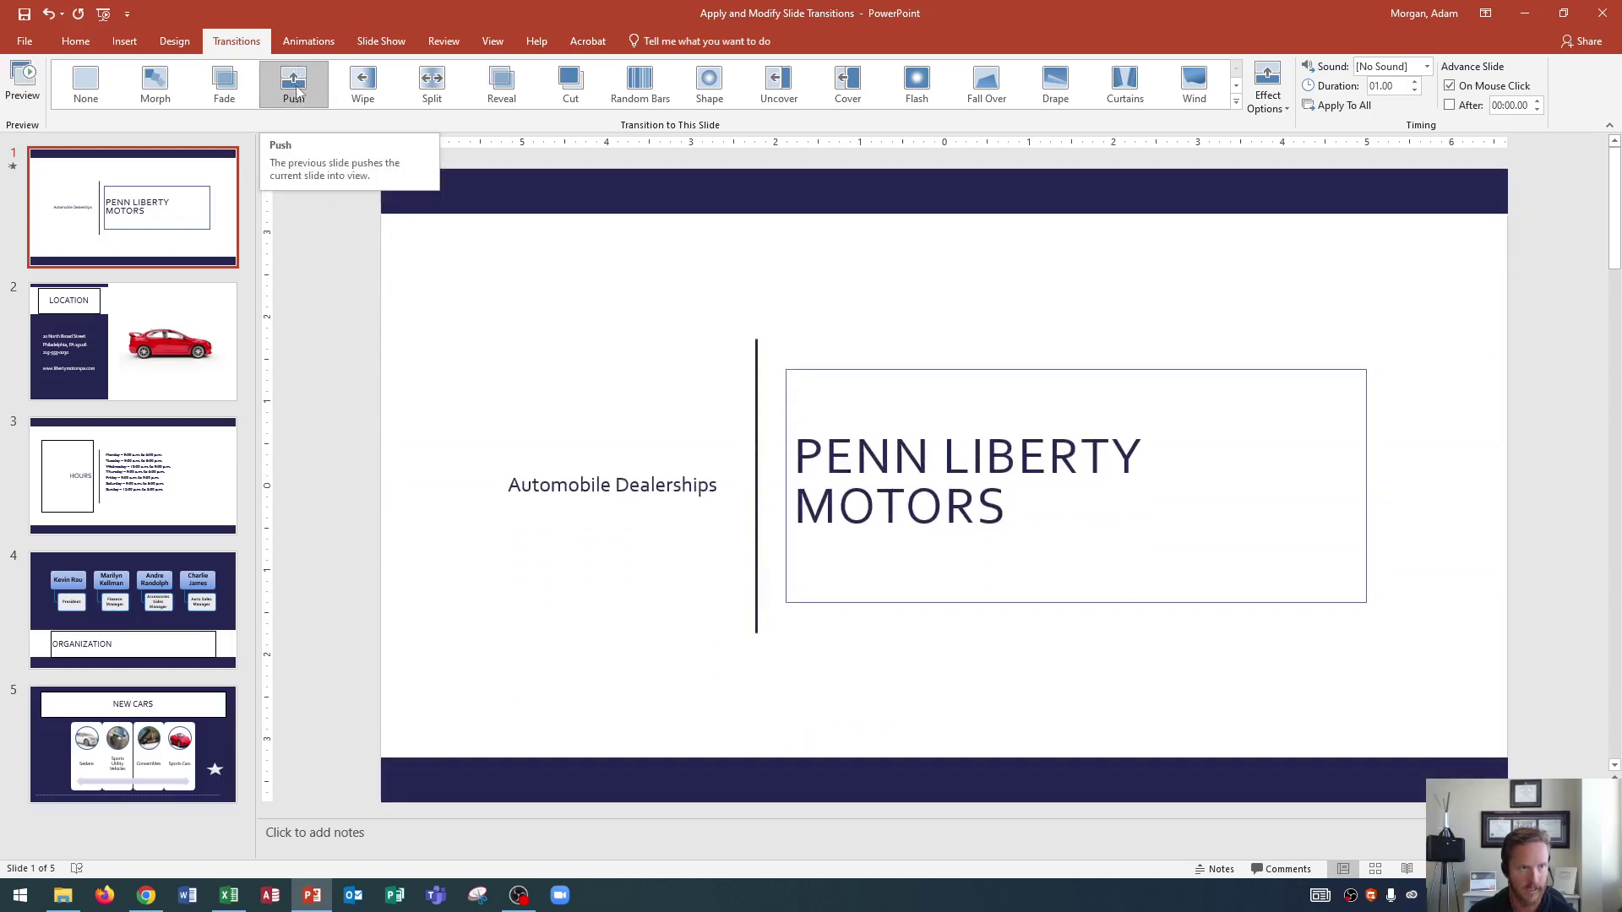
pyautogui.click(293, 83)
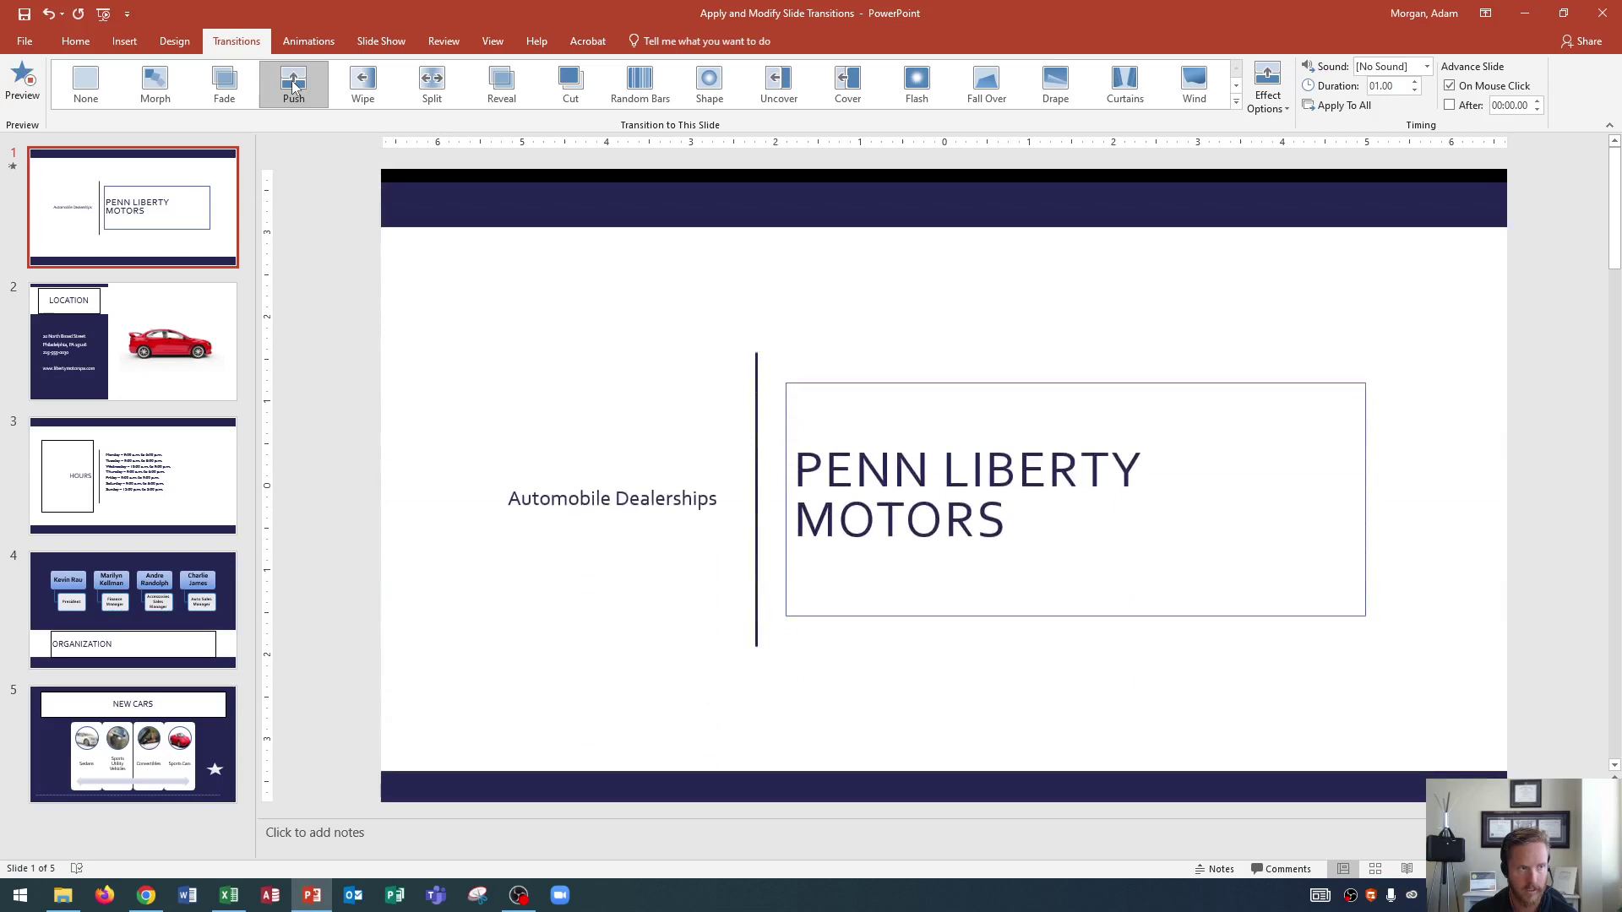
pyautogui.click(25, 78)
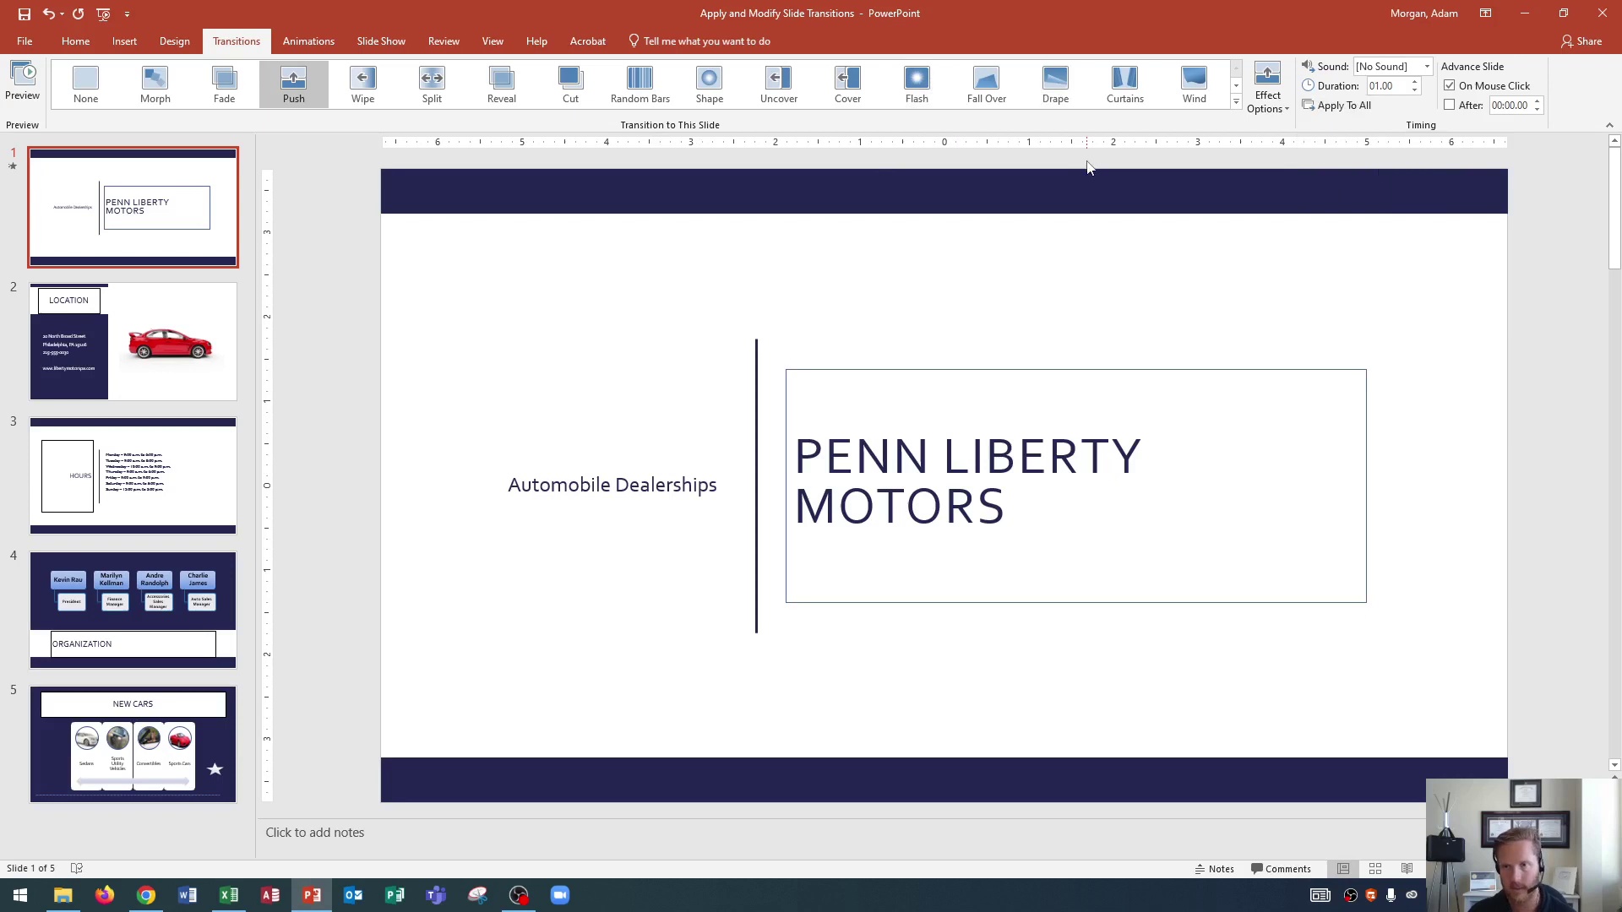
pyautogui.click(13, 166)
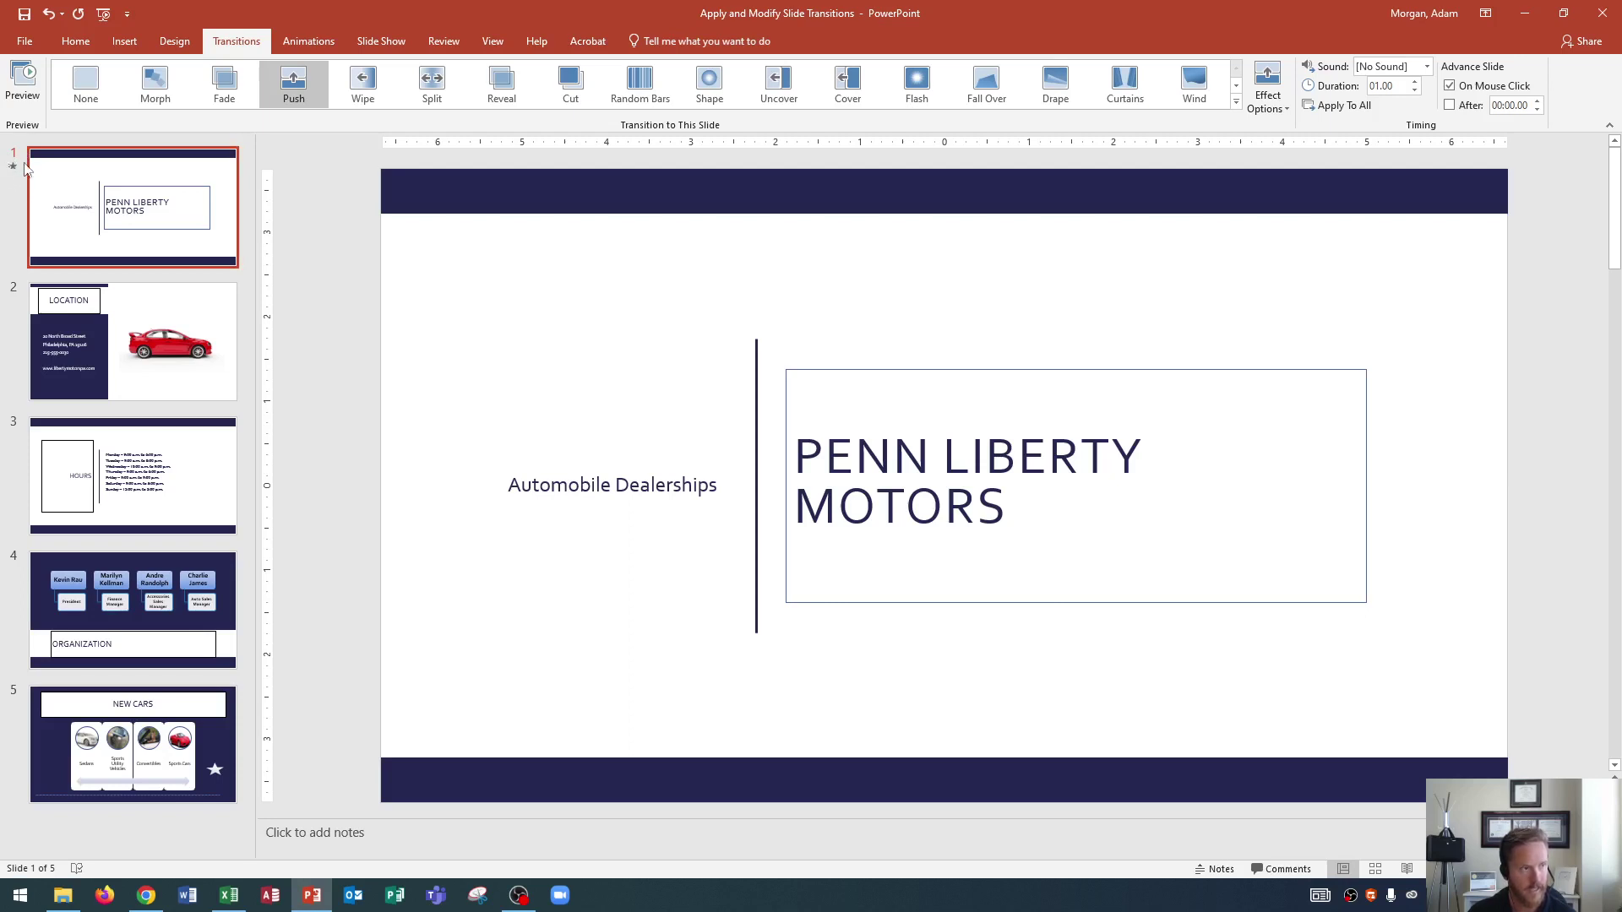
pyautogui.click(11, 166)
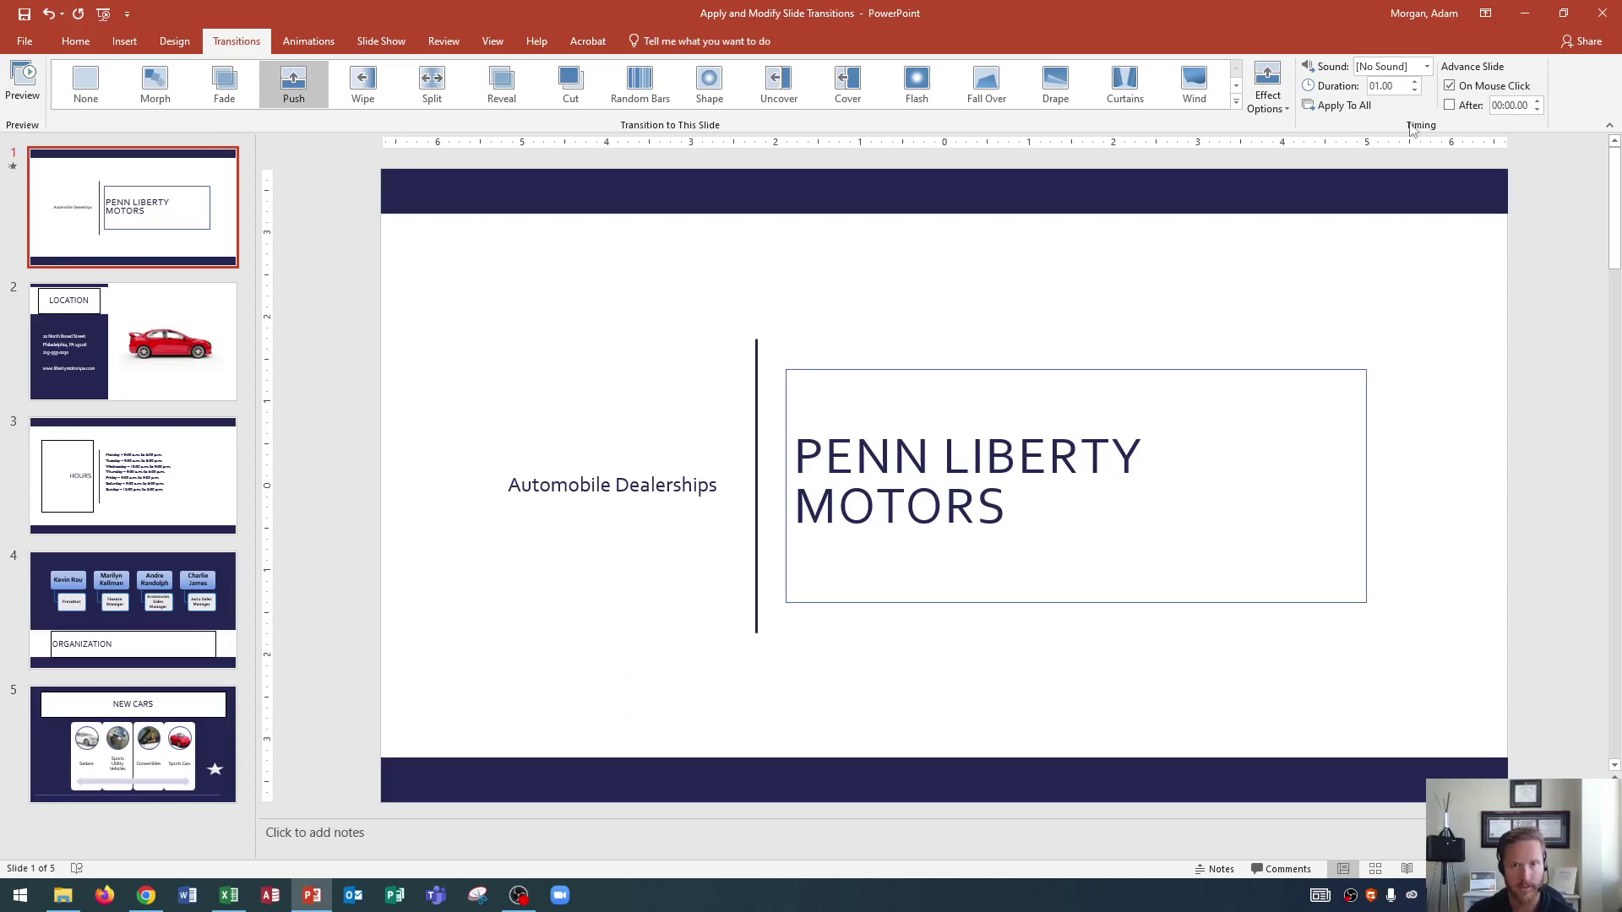
# - Apply Push to all five slides and preview it entering the LOCATION slide
pyautogui.click(1349, 113)
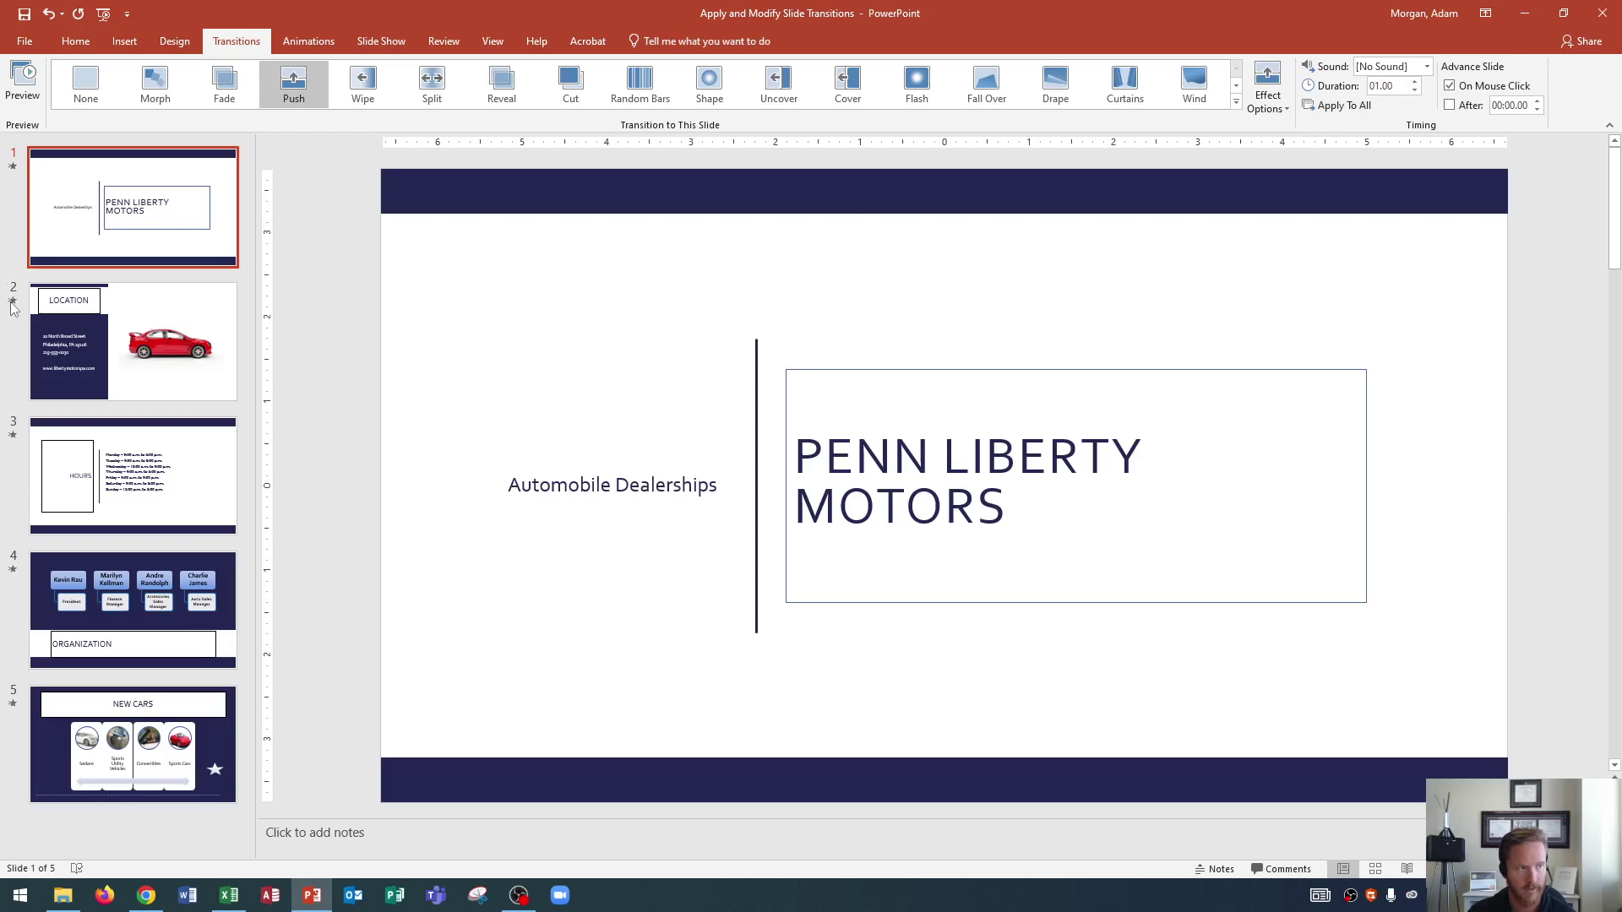
pyautogui.click(173, 363)
pyautogui.click(19, 74)
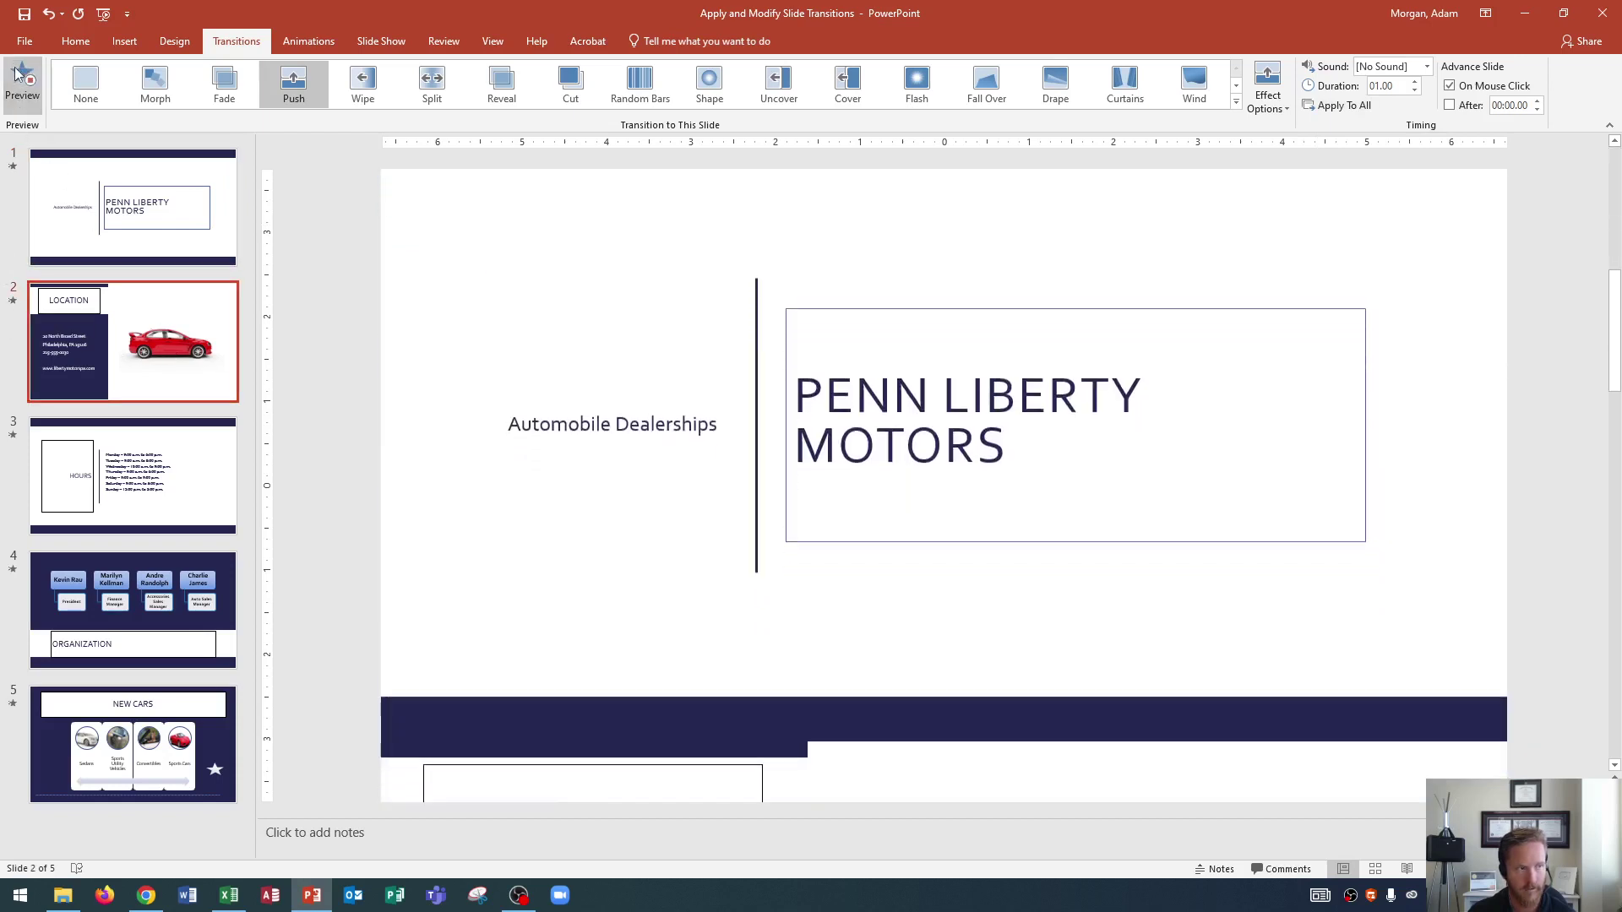
pyautogui.click(19, 75)
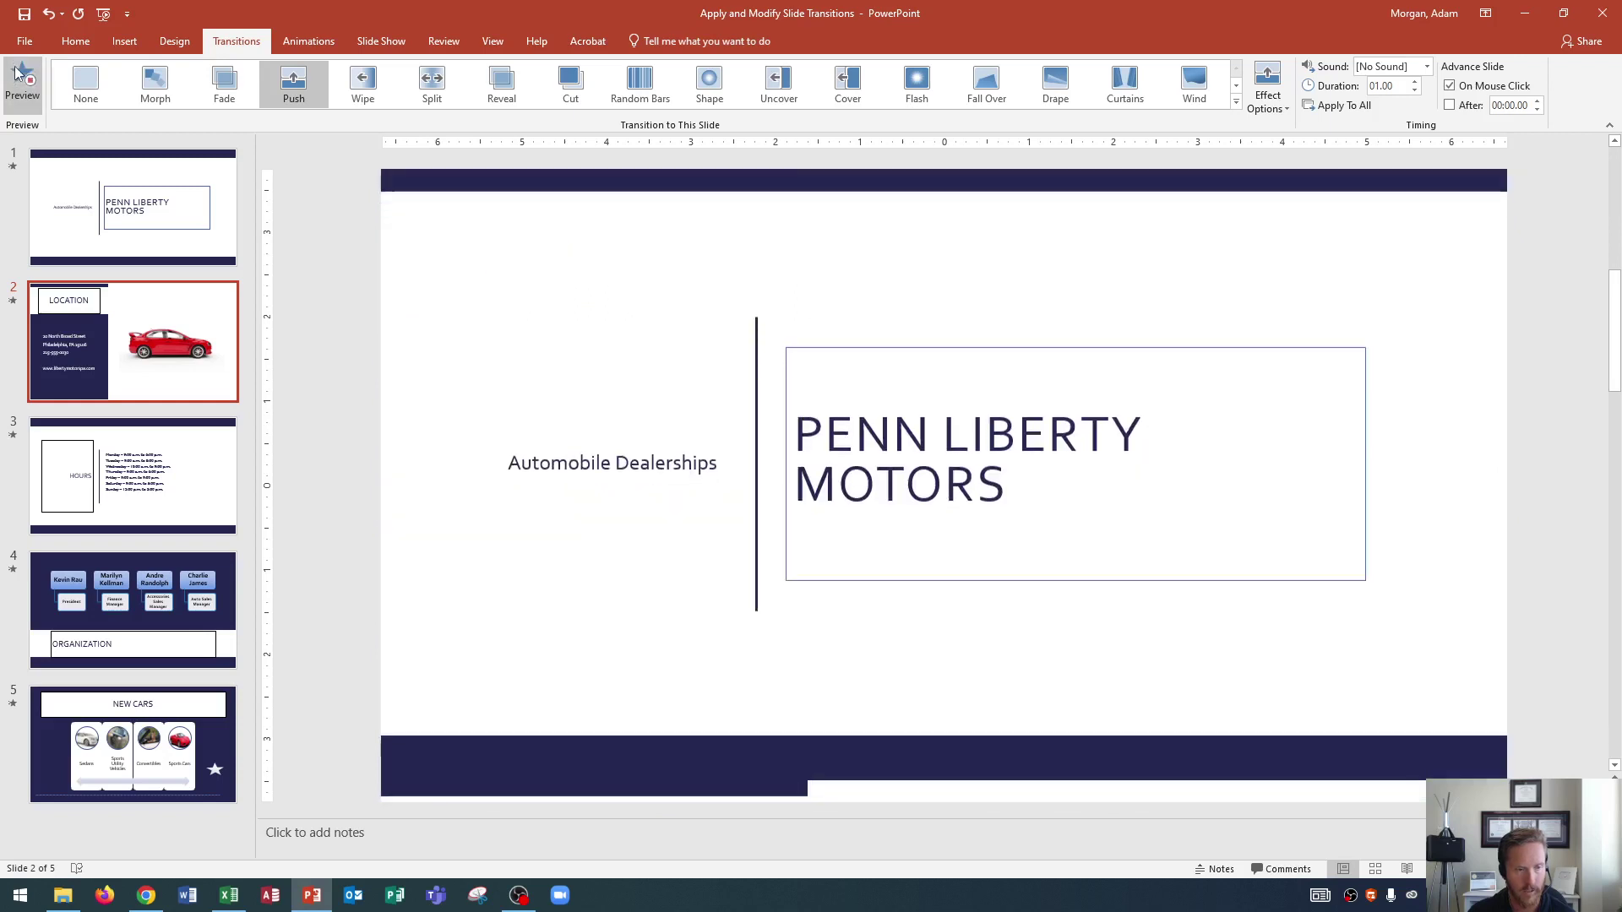
pyautogui.click(18, 75)
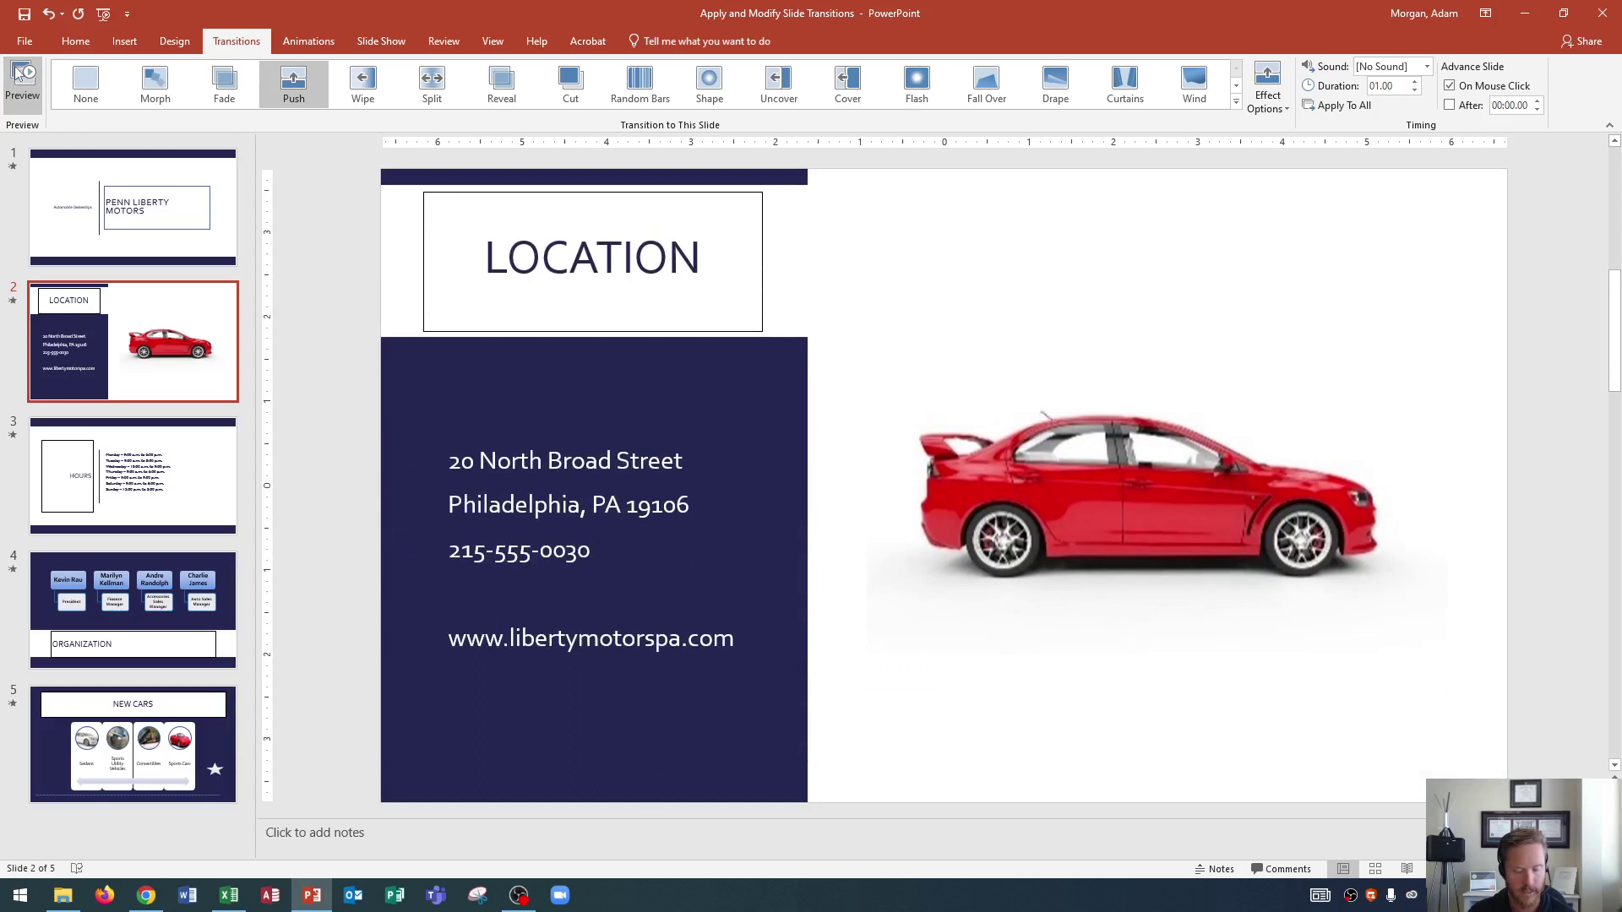
pyautogui.click(19, 74)
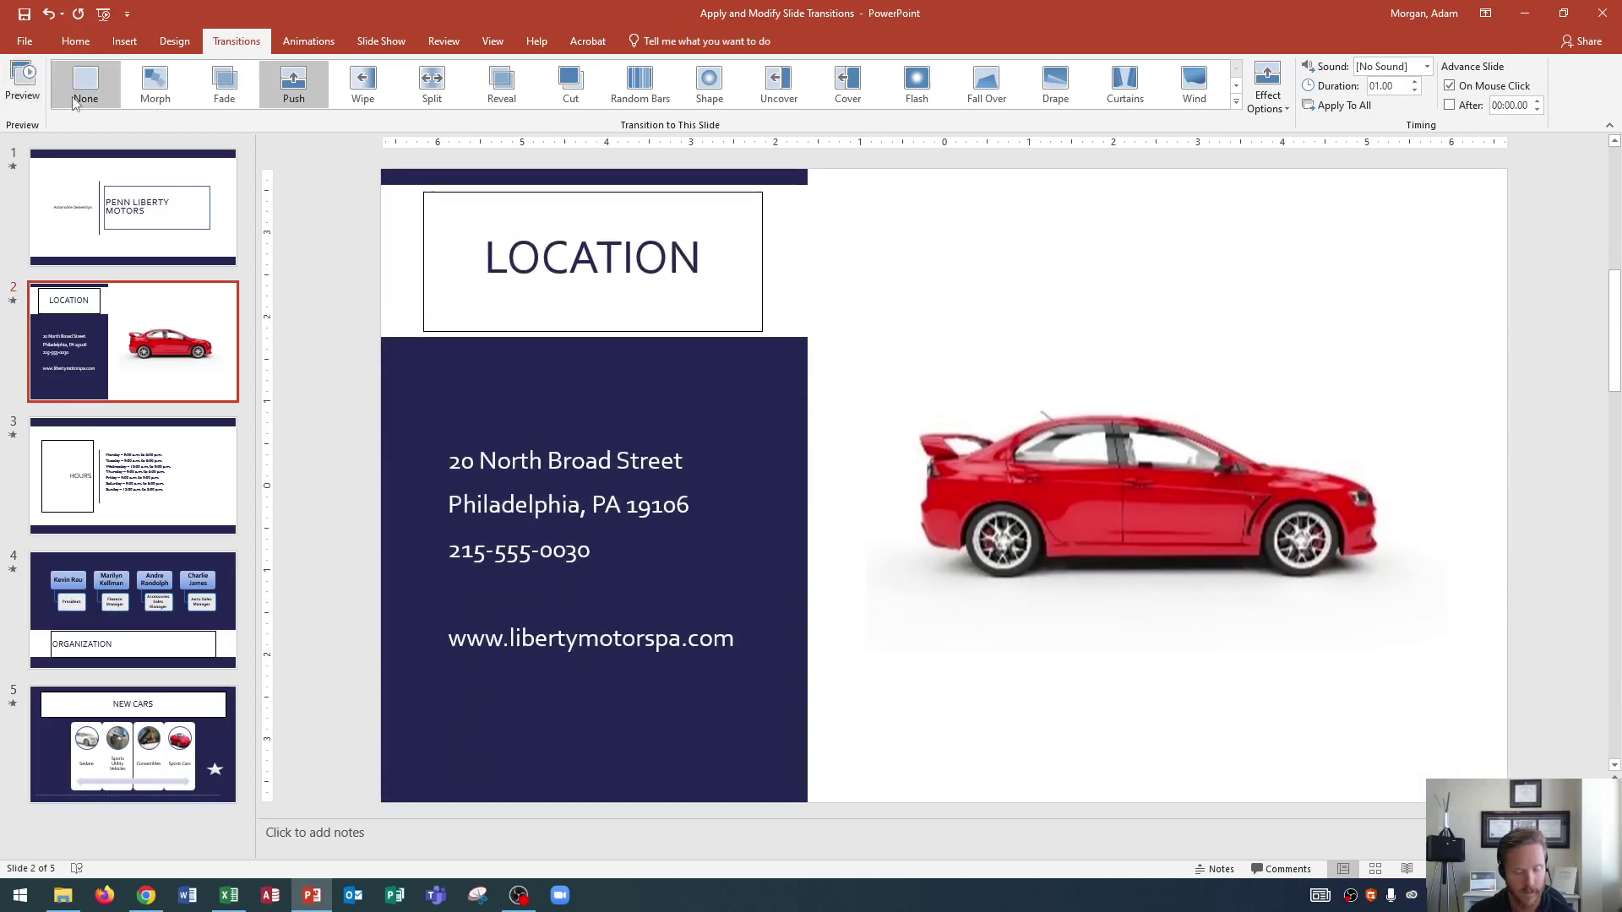
# - Return to the title slide and replay its Push transition preview
pyautogui.click(144, 216)
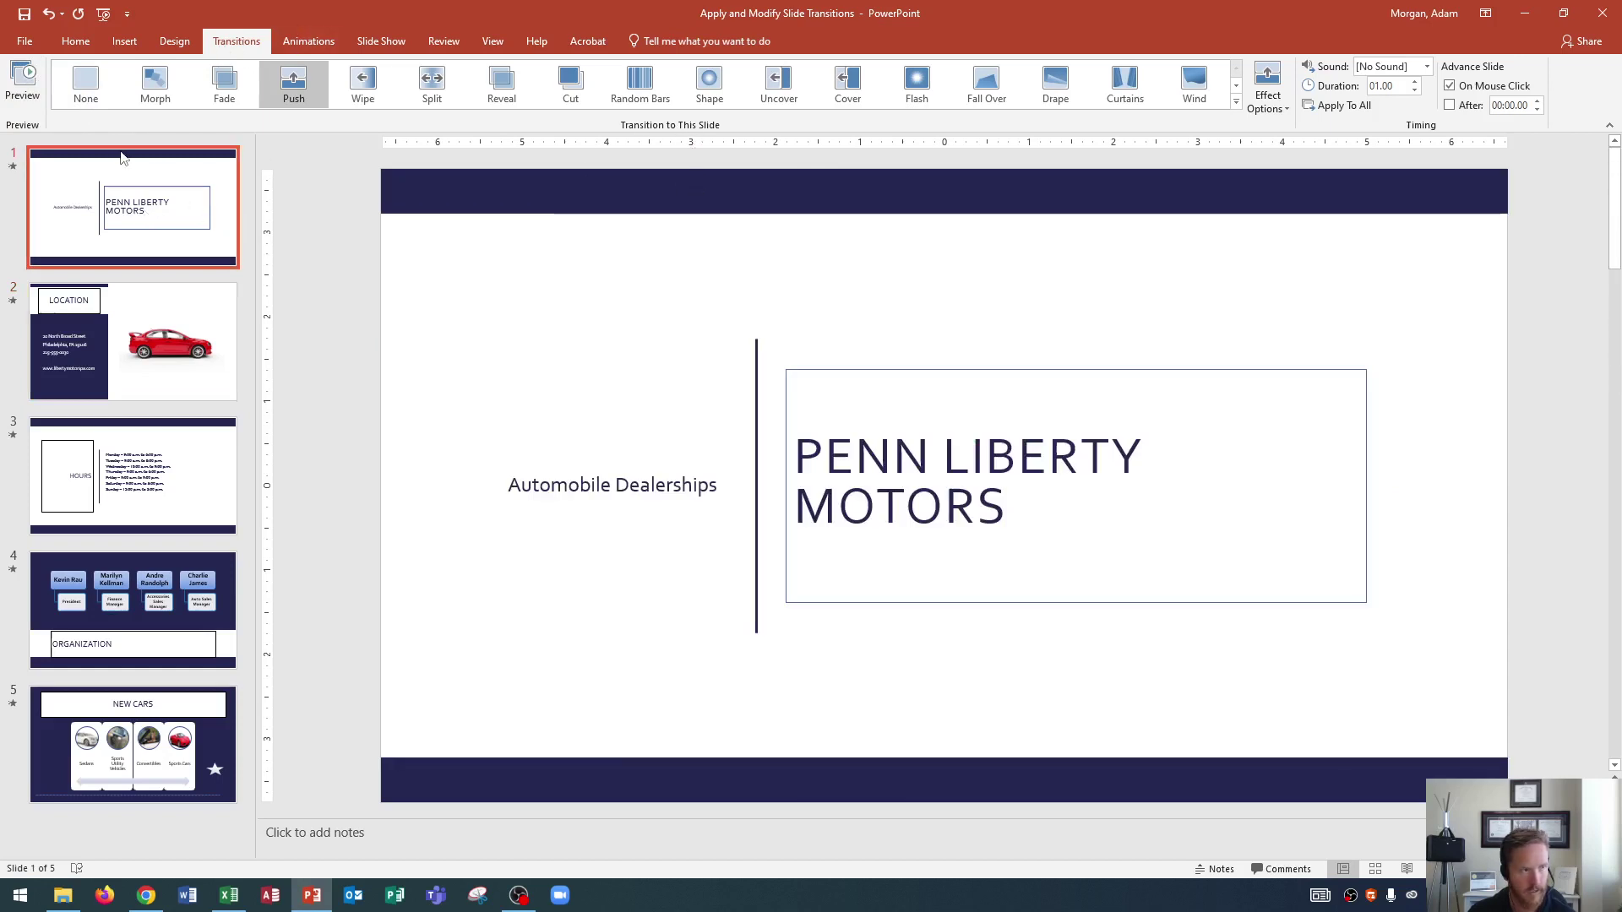
pyautogui.click(10, 78)
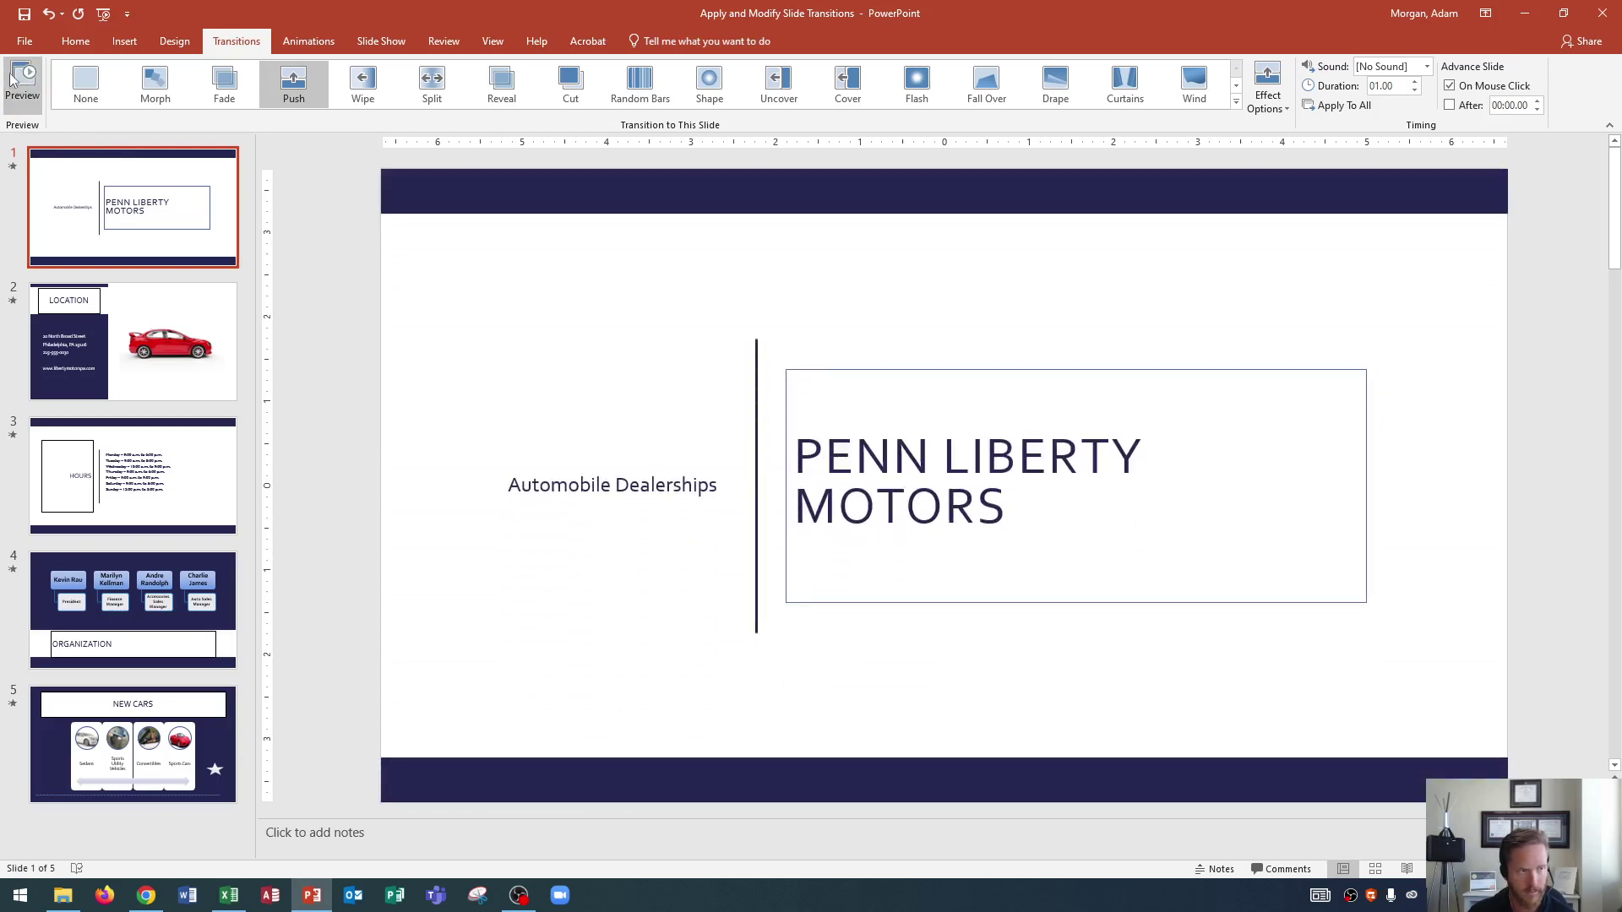
pyautogui.click(17, 81)
pyautogui.click(18, 78)
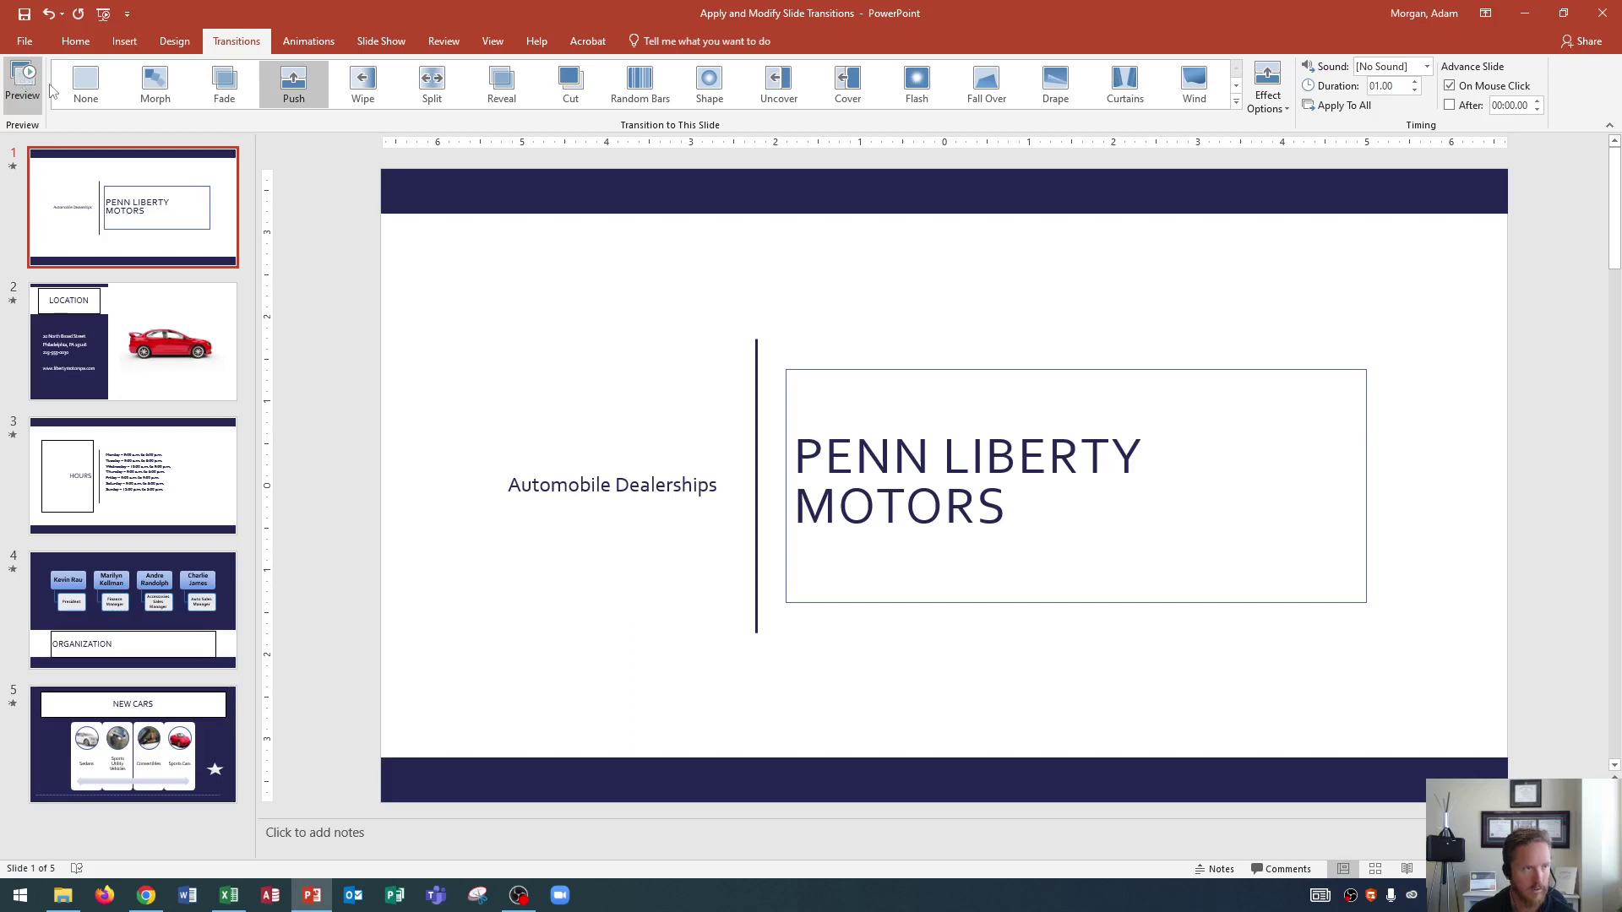
# - Run the slide show from the first slide, then reopen the LOCATION slide for editing
pyautogui.click(382, 41)
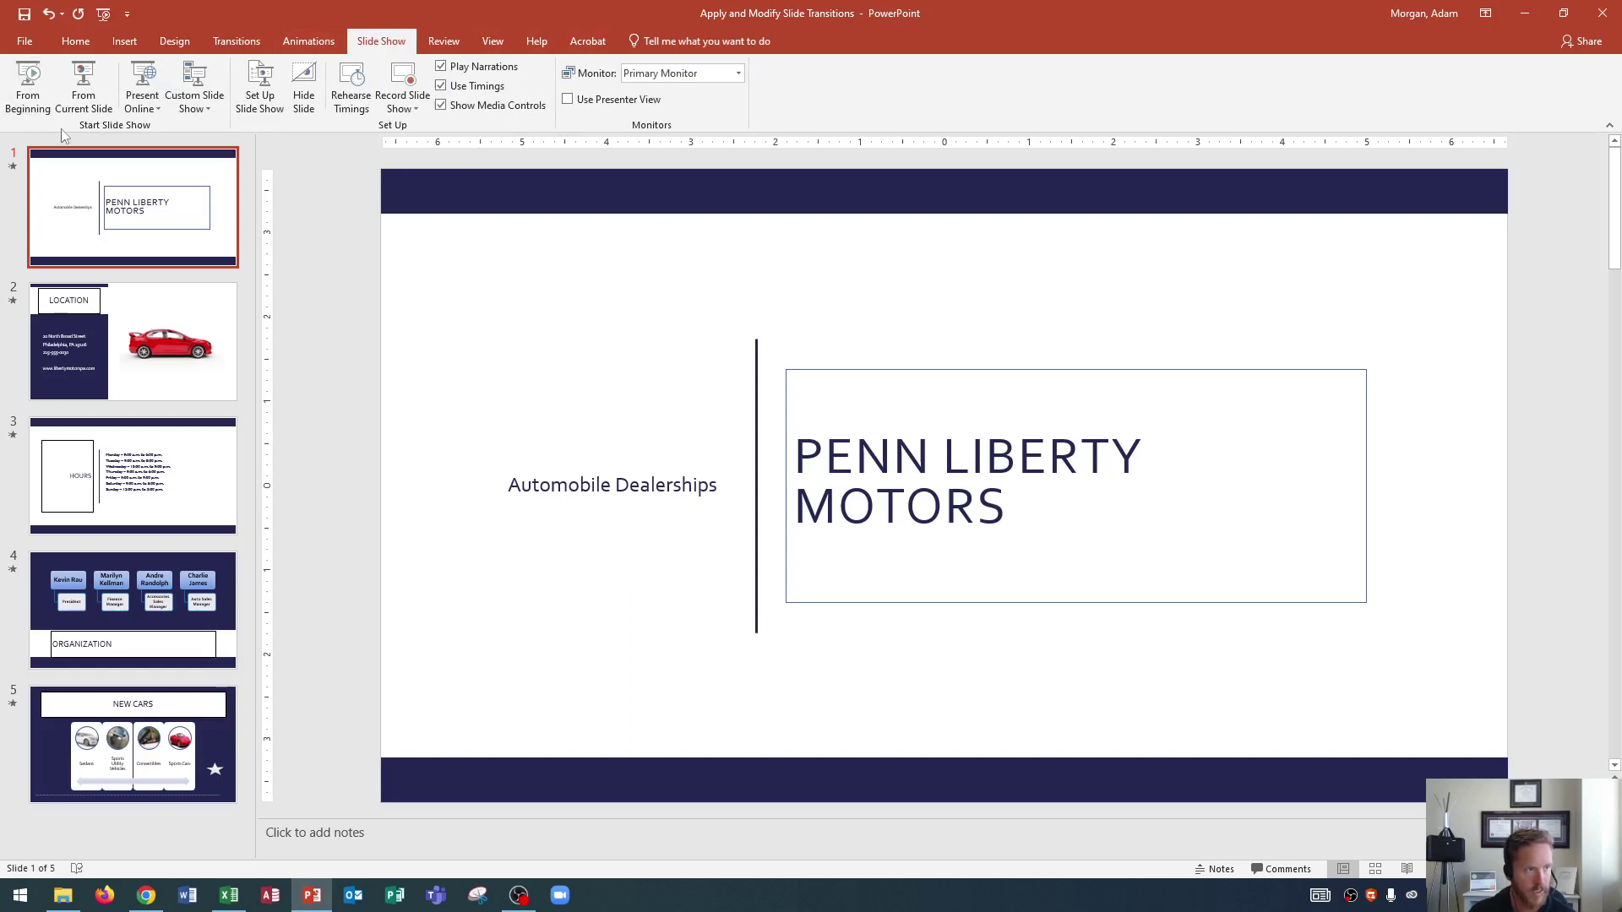
pyautogui.click(26, 103)
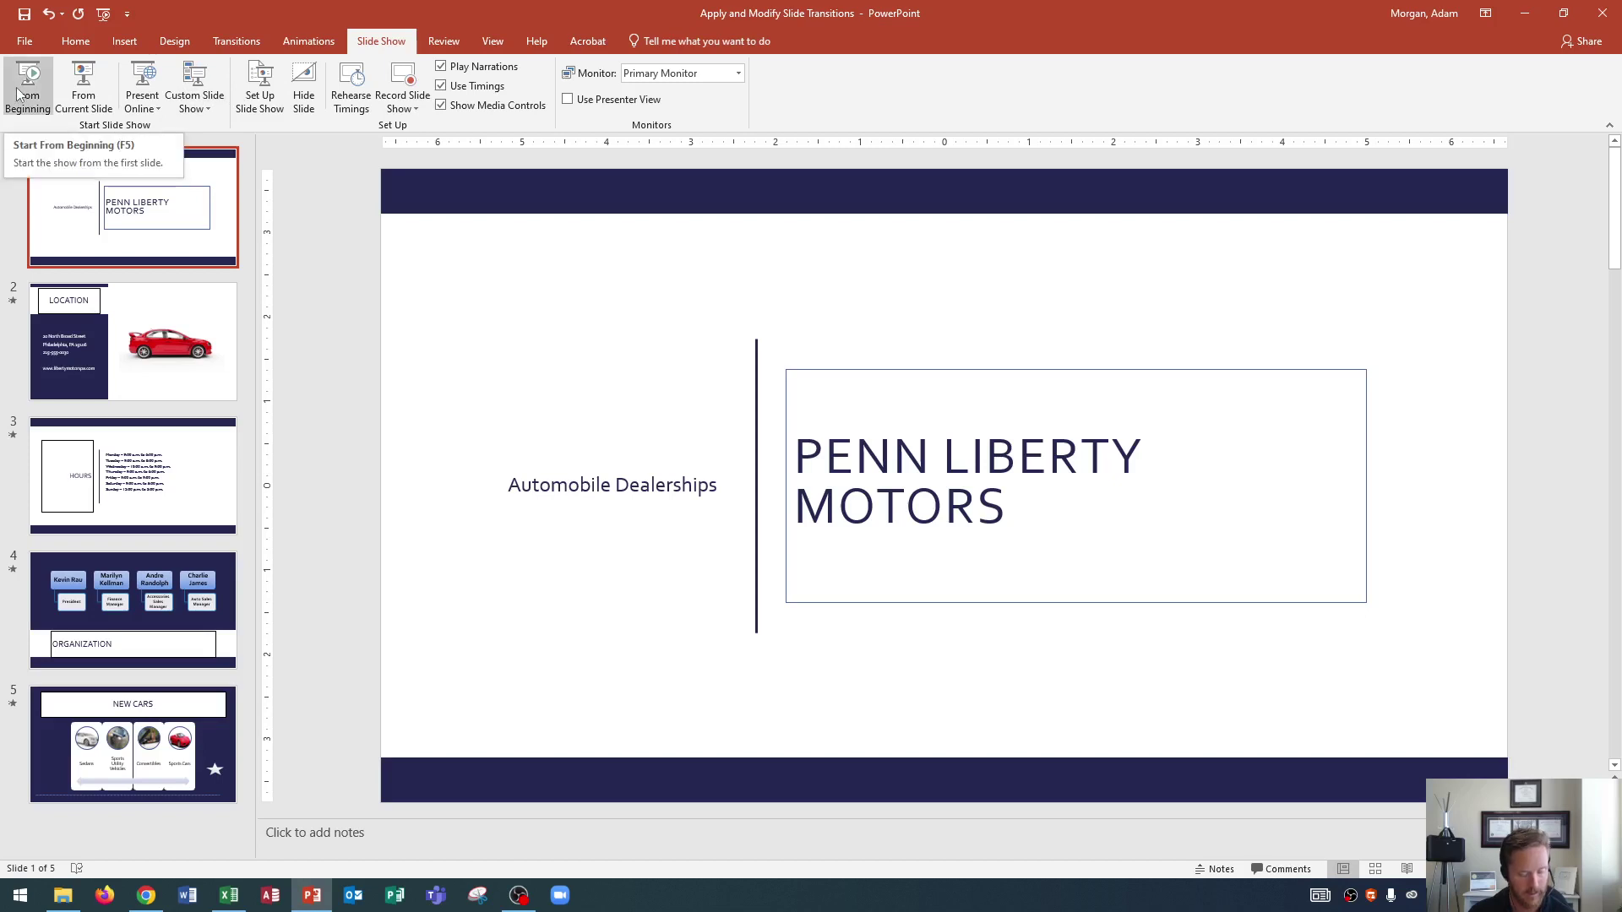
pyautogui.click(156, 382)
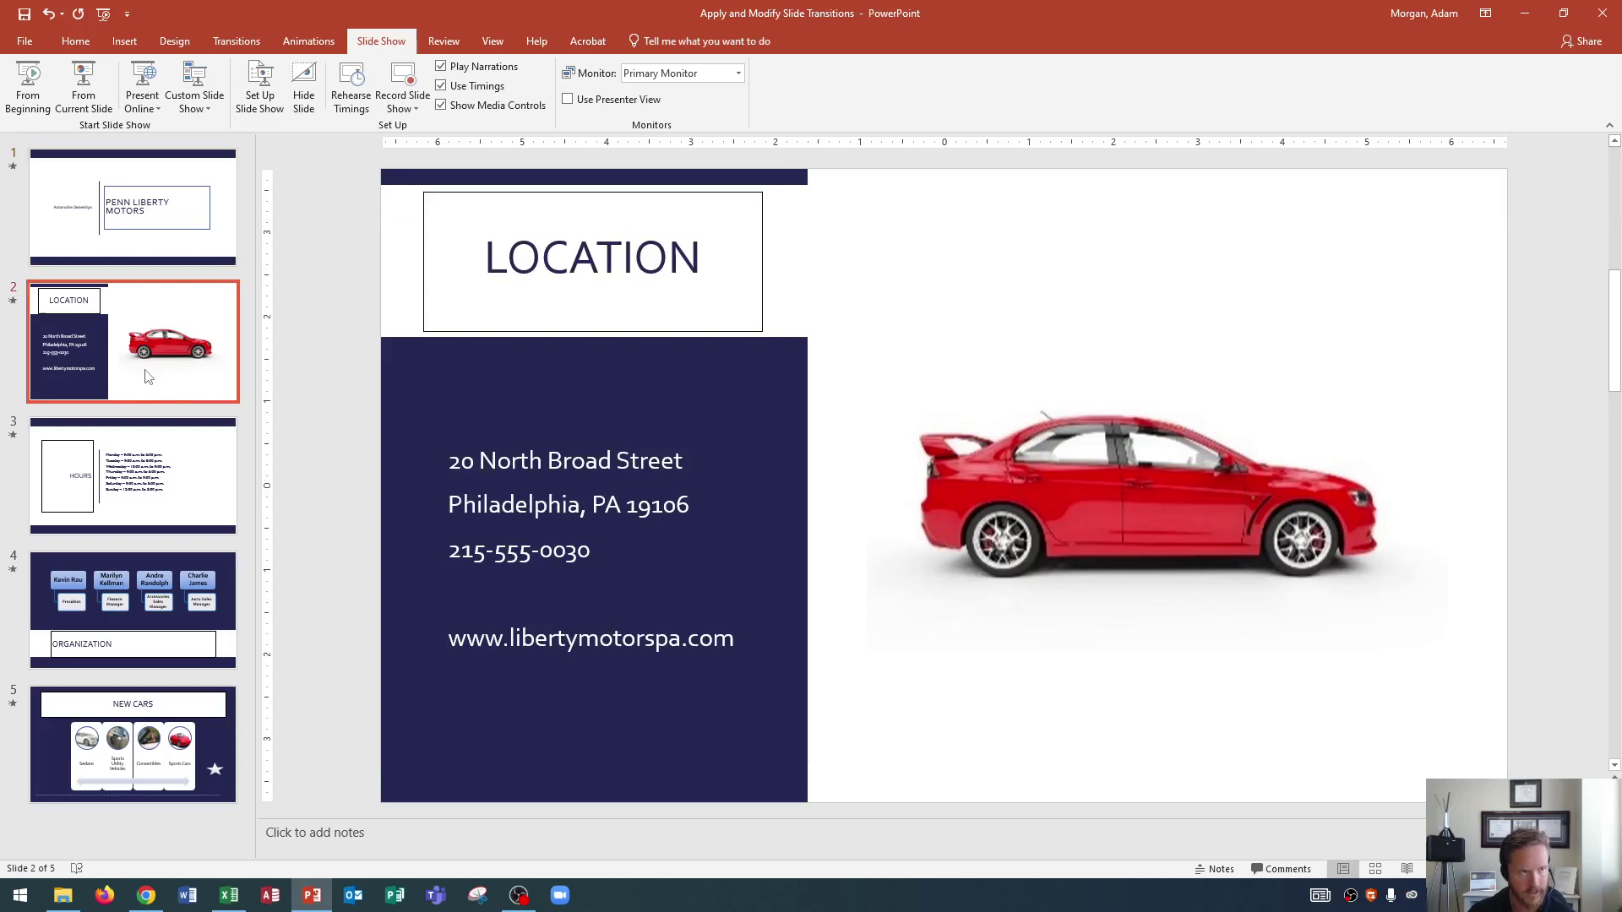
# - Replace the LOCATION slide's Push transition with Fade at a 00.70 duration
pyautogui.click(230, 46)
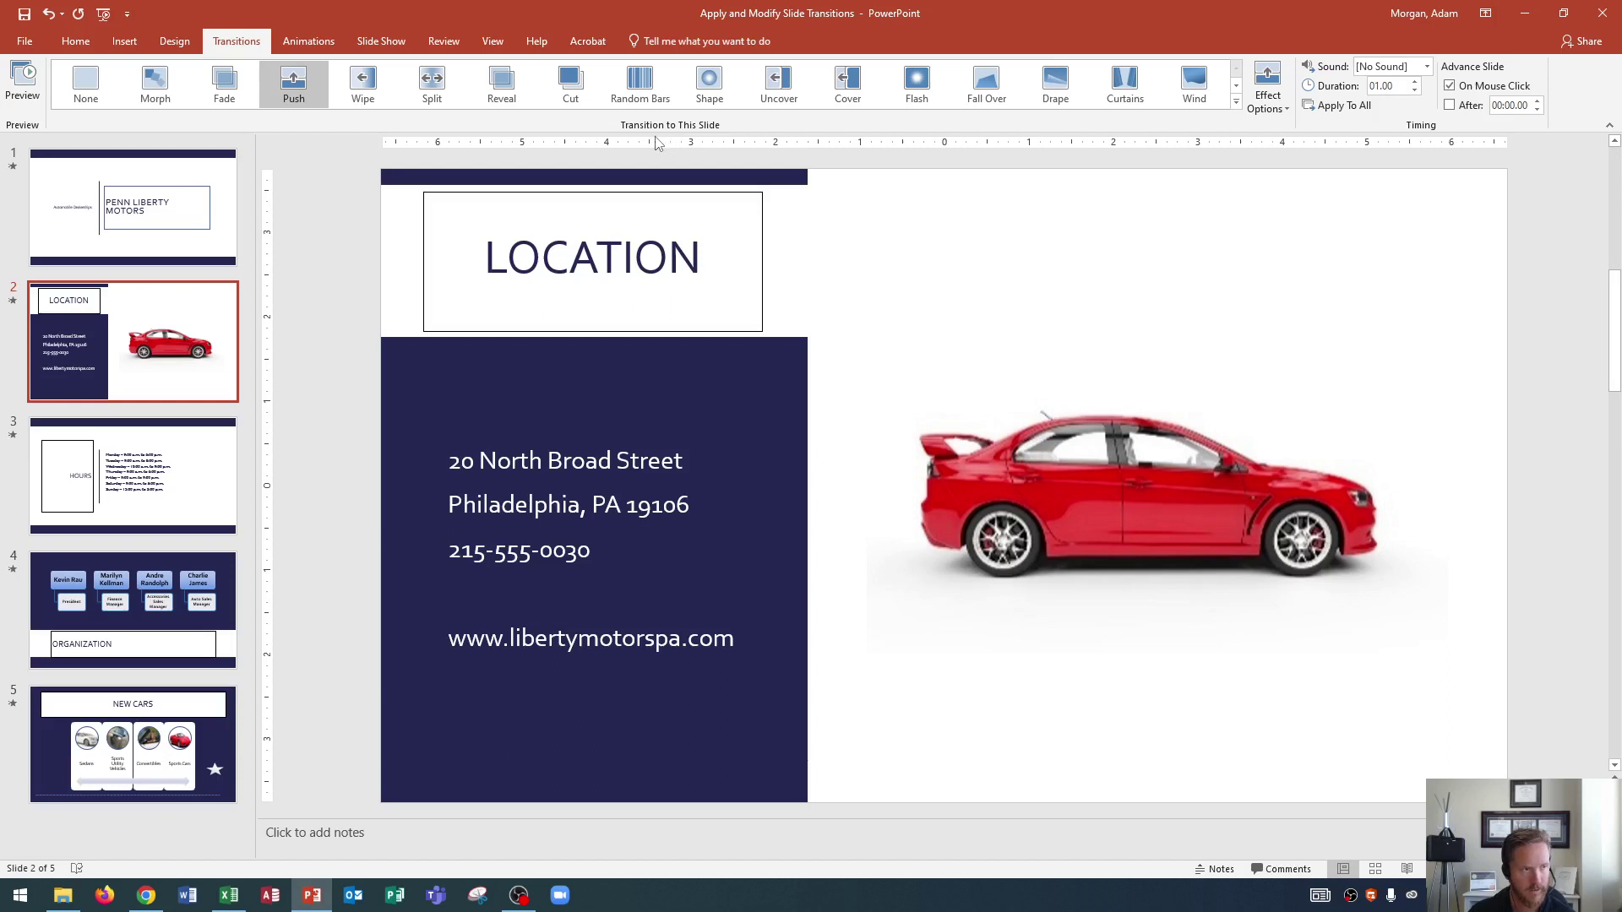
pyautogui.click(1236, 103)
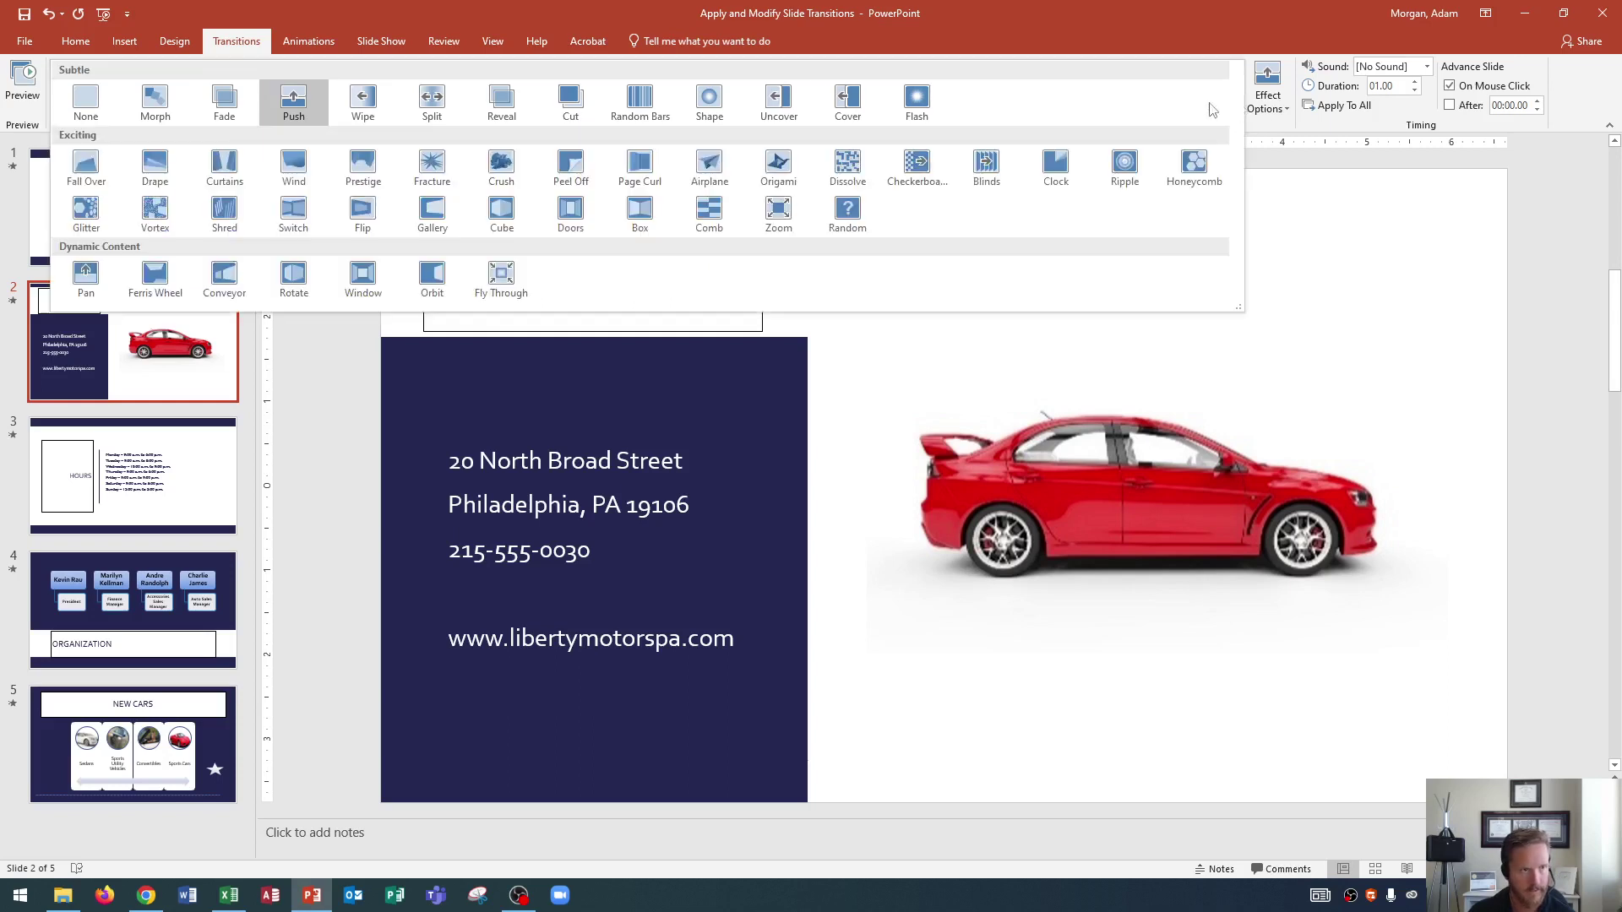
pyautogui.click(239, 117)
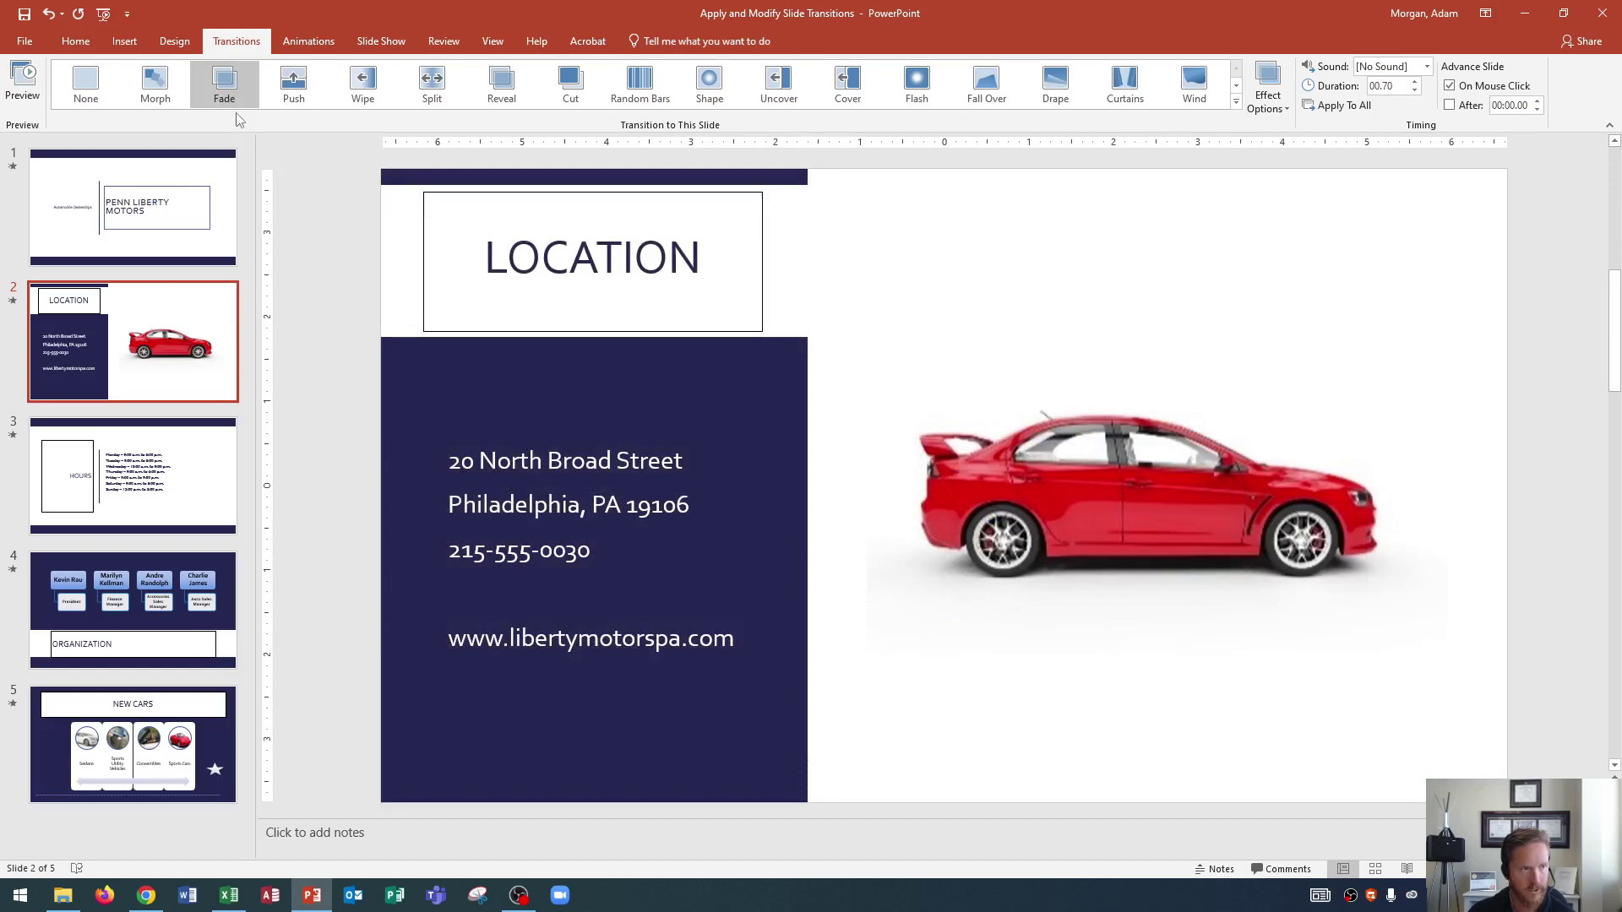
pyautogui.click(377, 41)
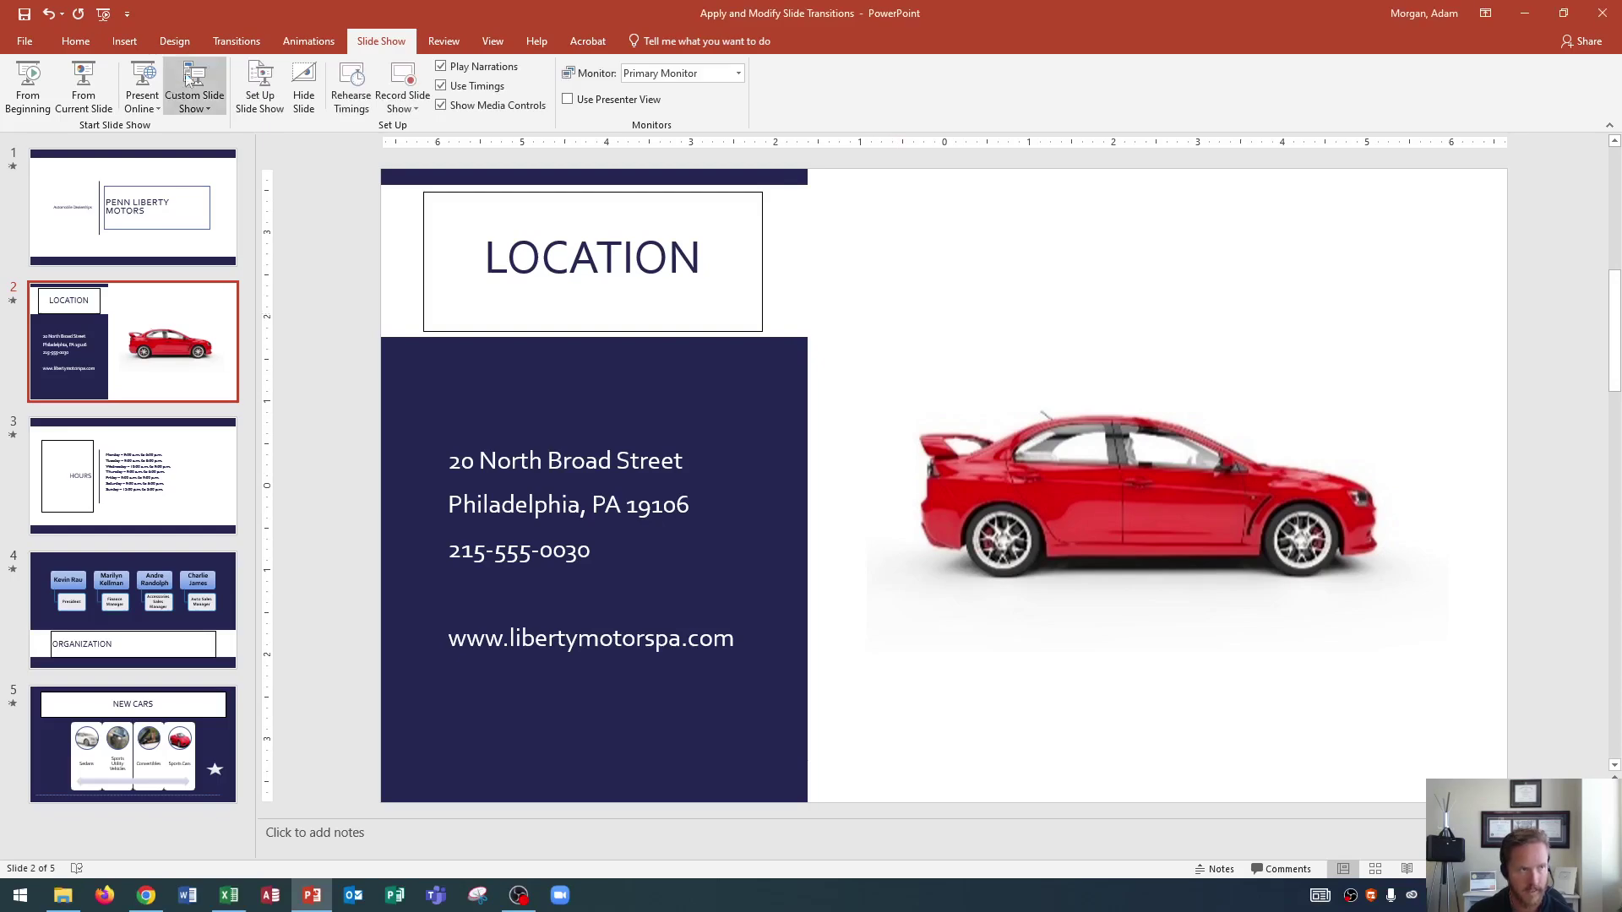
pyautogui.click(235, 48)
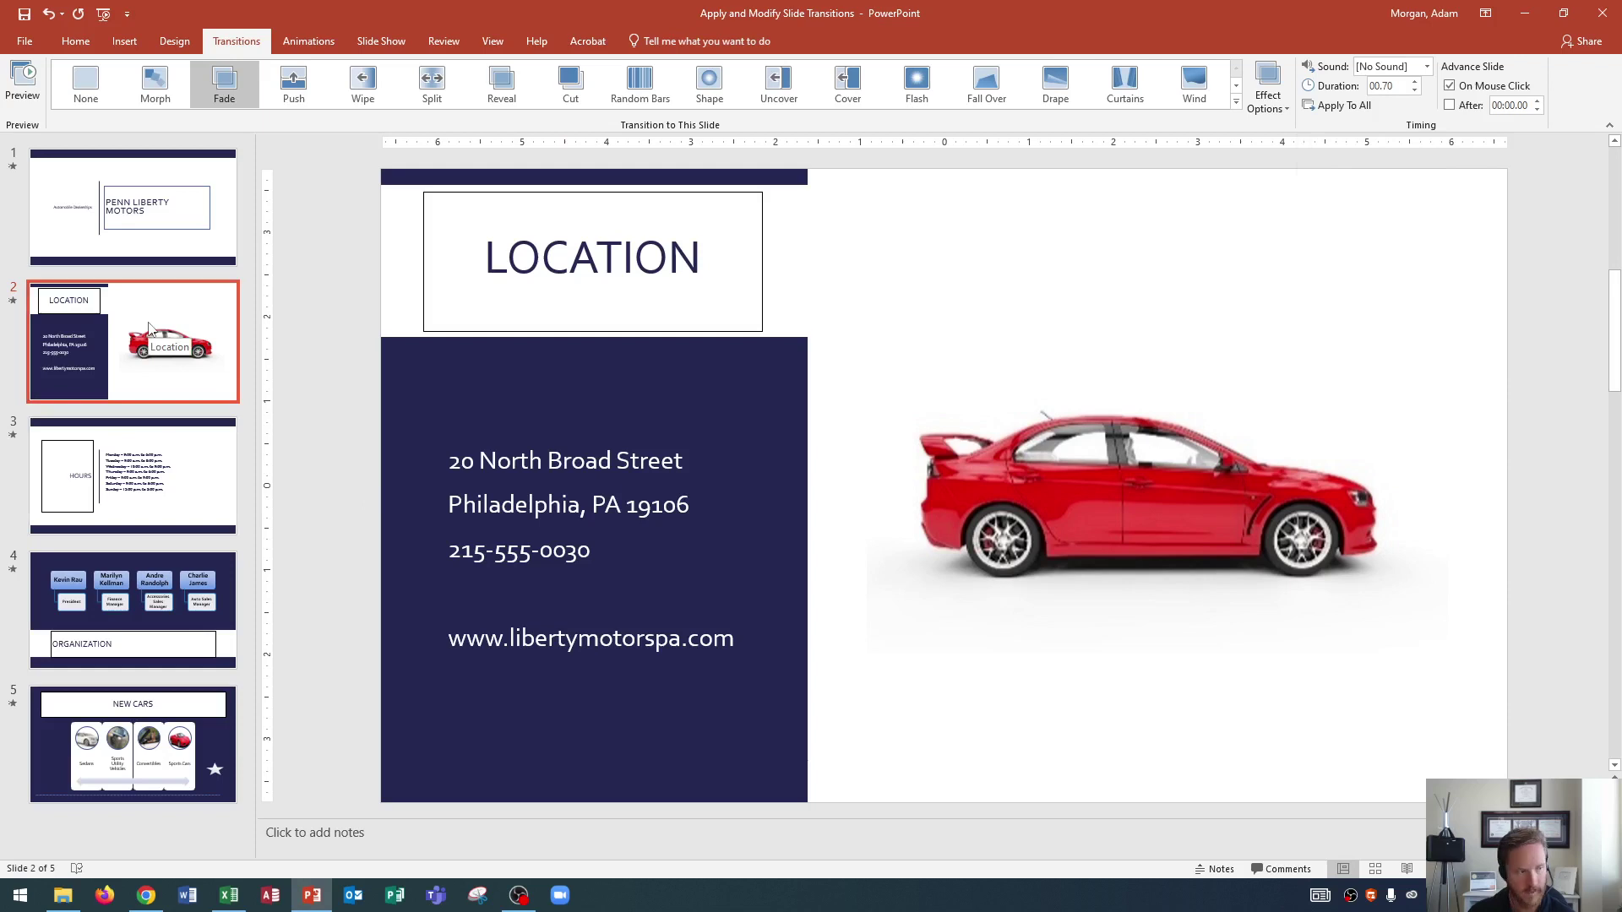
# - Set the NEW CARS slide's Push transition duration to 05.00
pyautogui.click(116, 712)
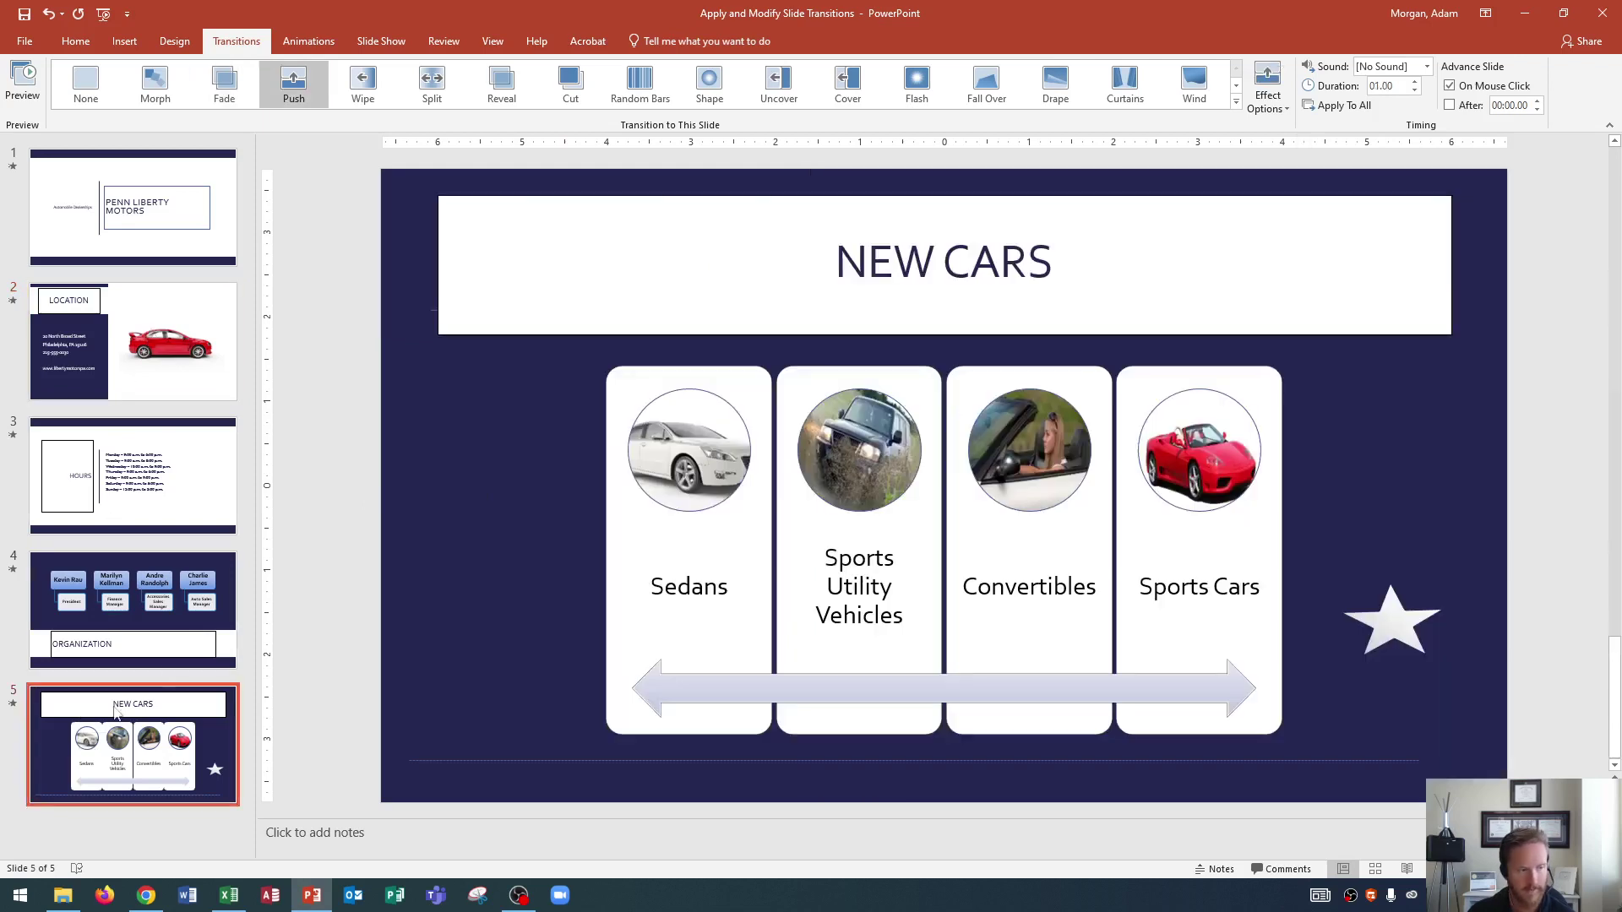
pyautogui.click(1414, 84)
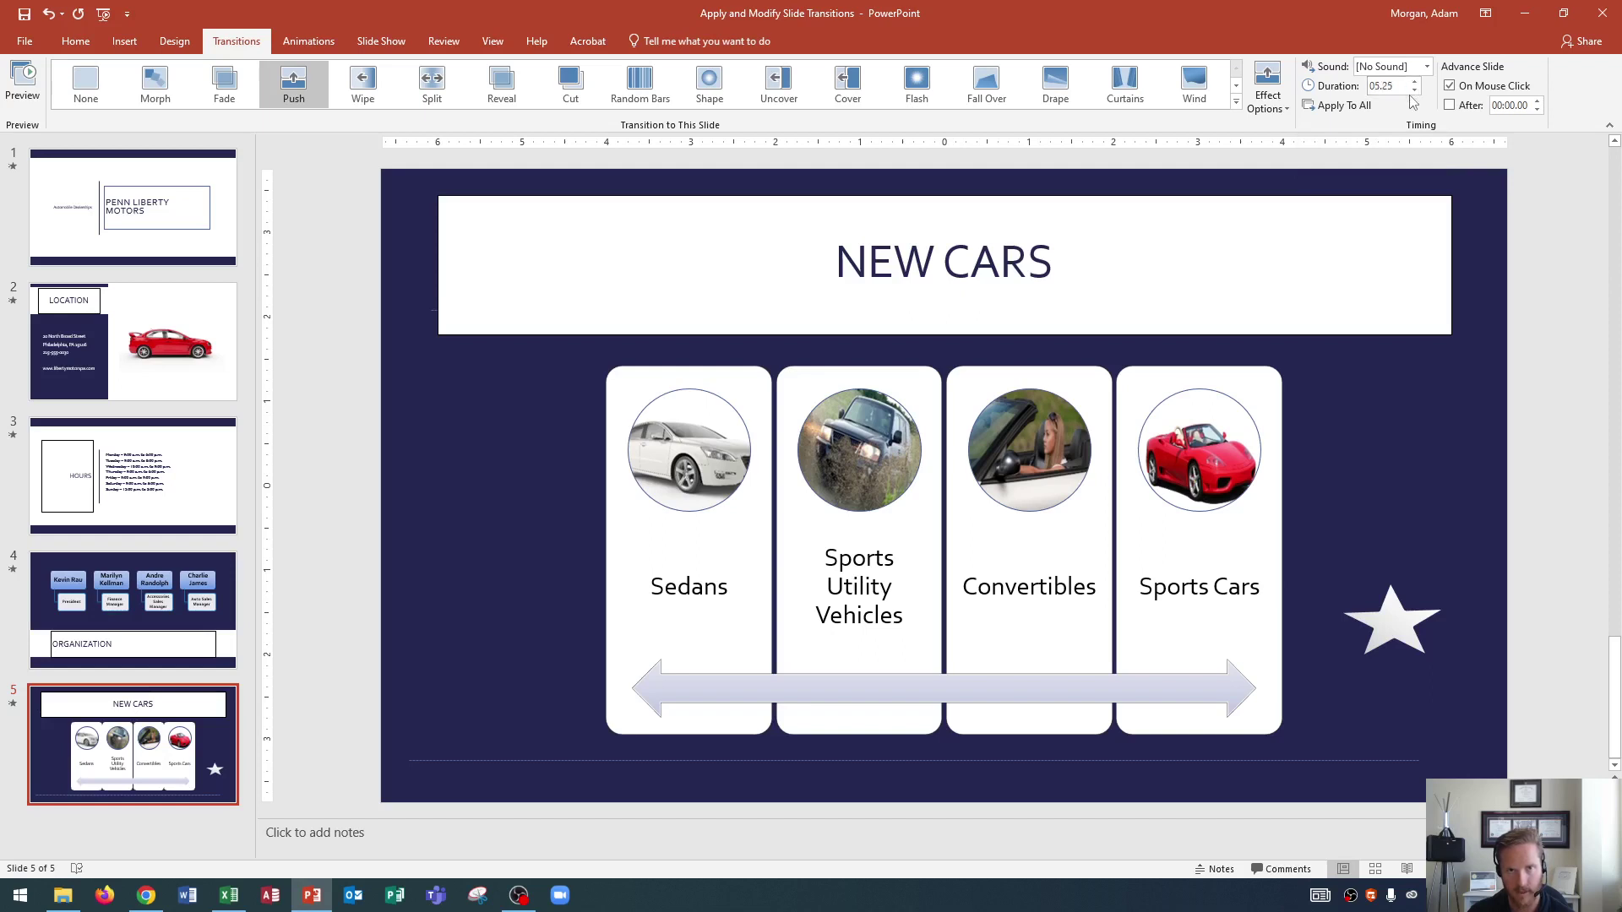
pyautogui.doubleClick(1392, 86)
pyautogui.write('00')
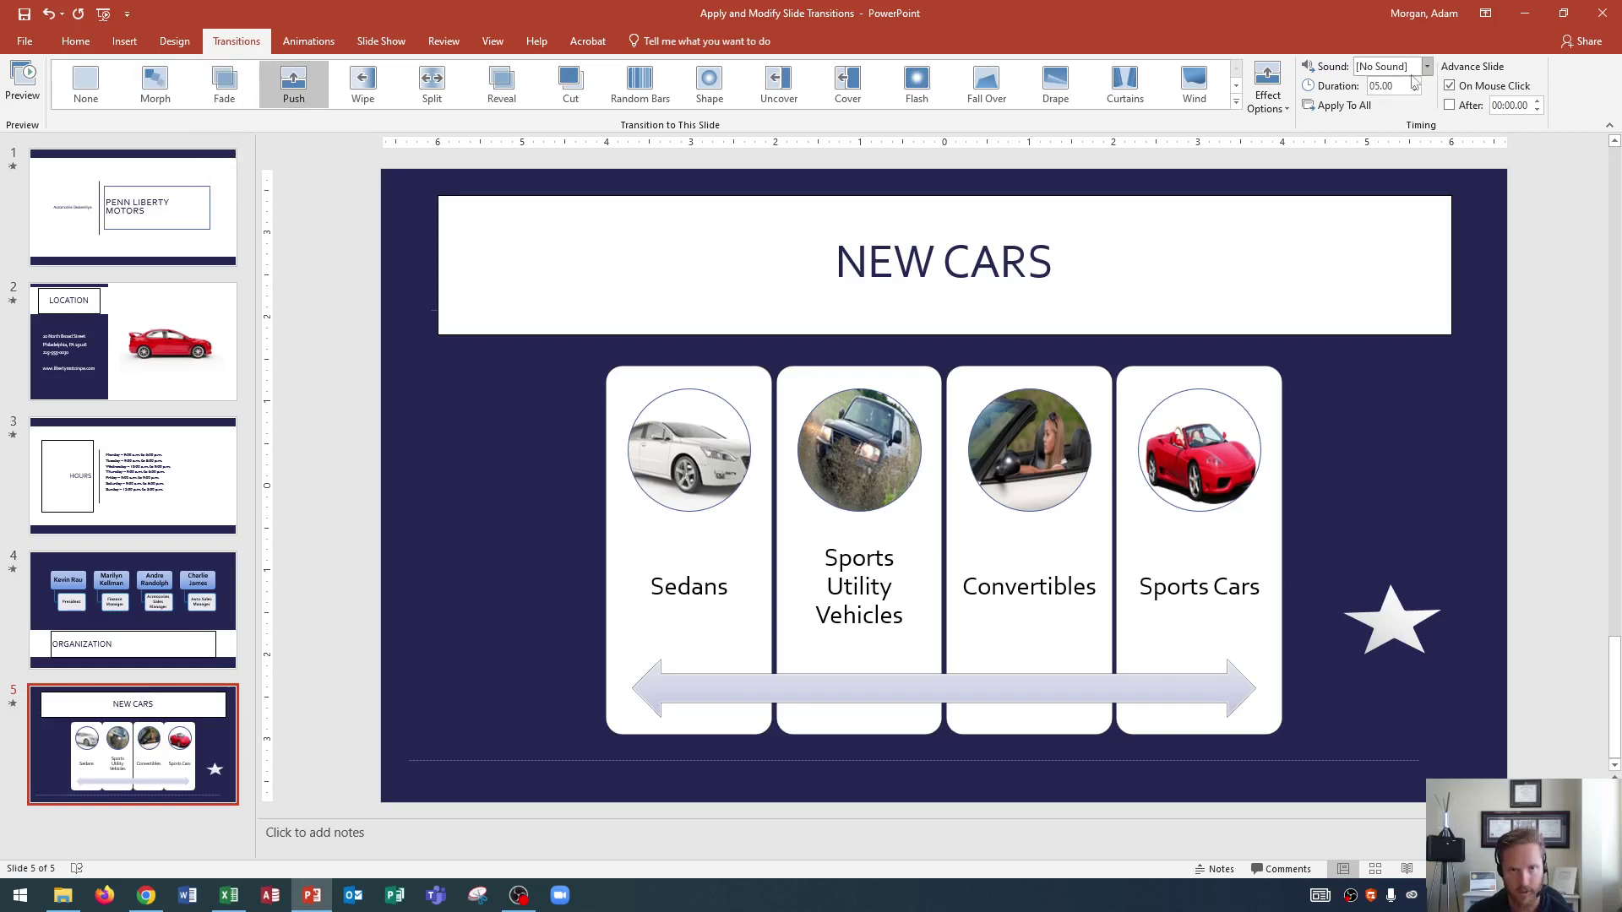
# - Play the show from the beginning, advancing through the title, LOCATION and HOURS slides
pyautogui.click(366, 42)
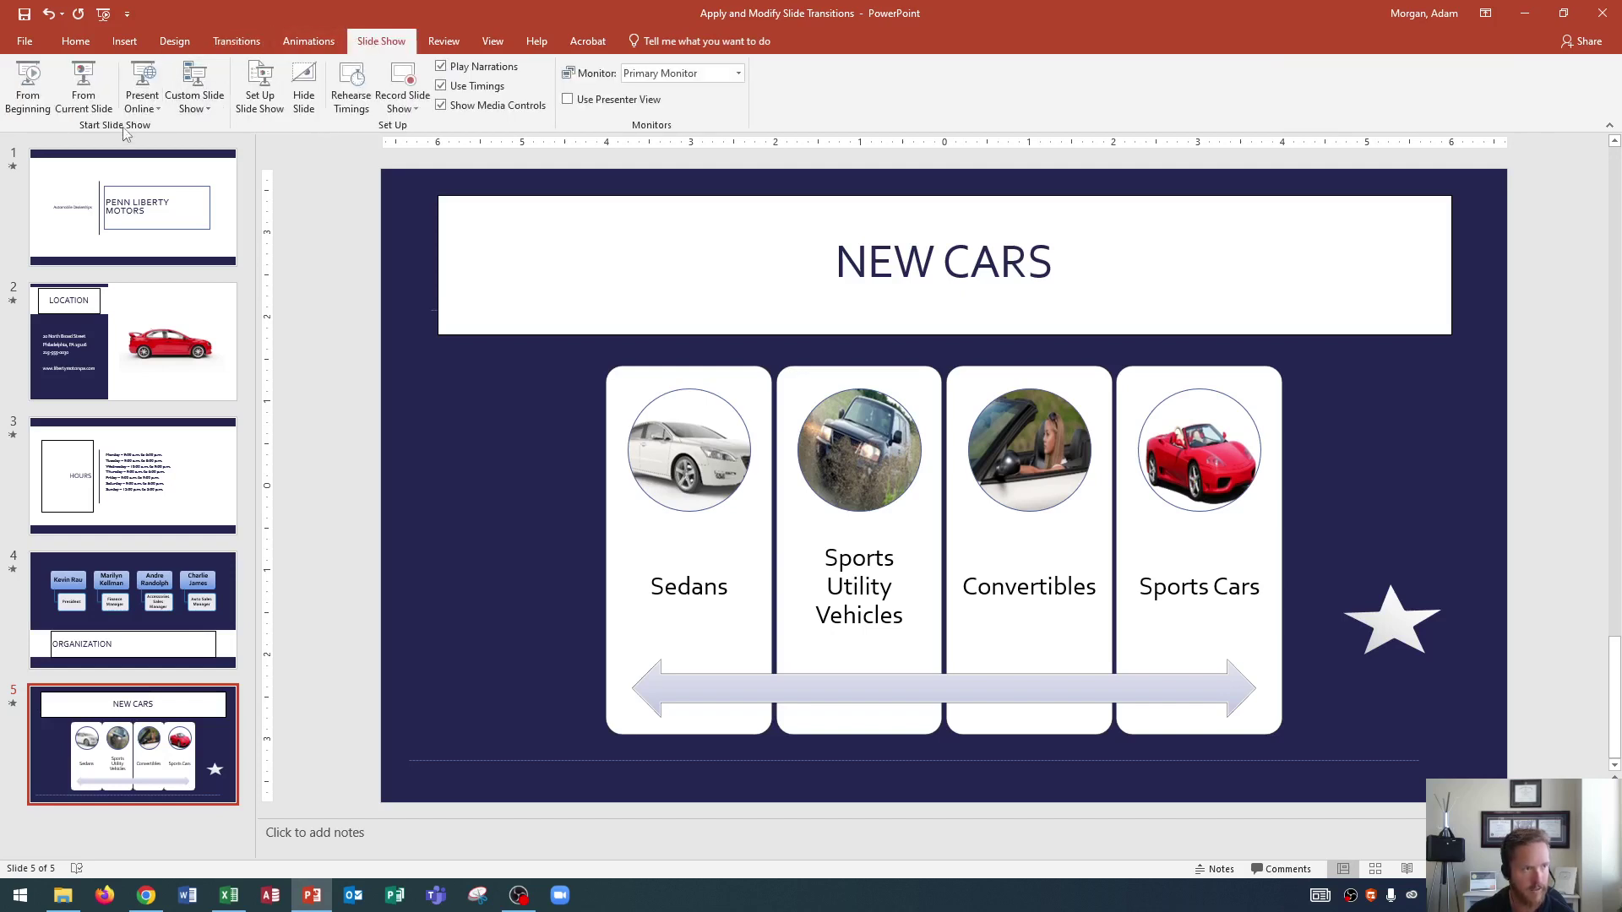
pyautogui.click(25, 82)
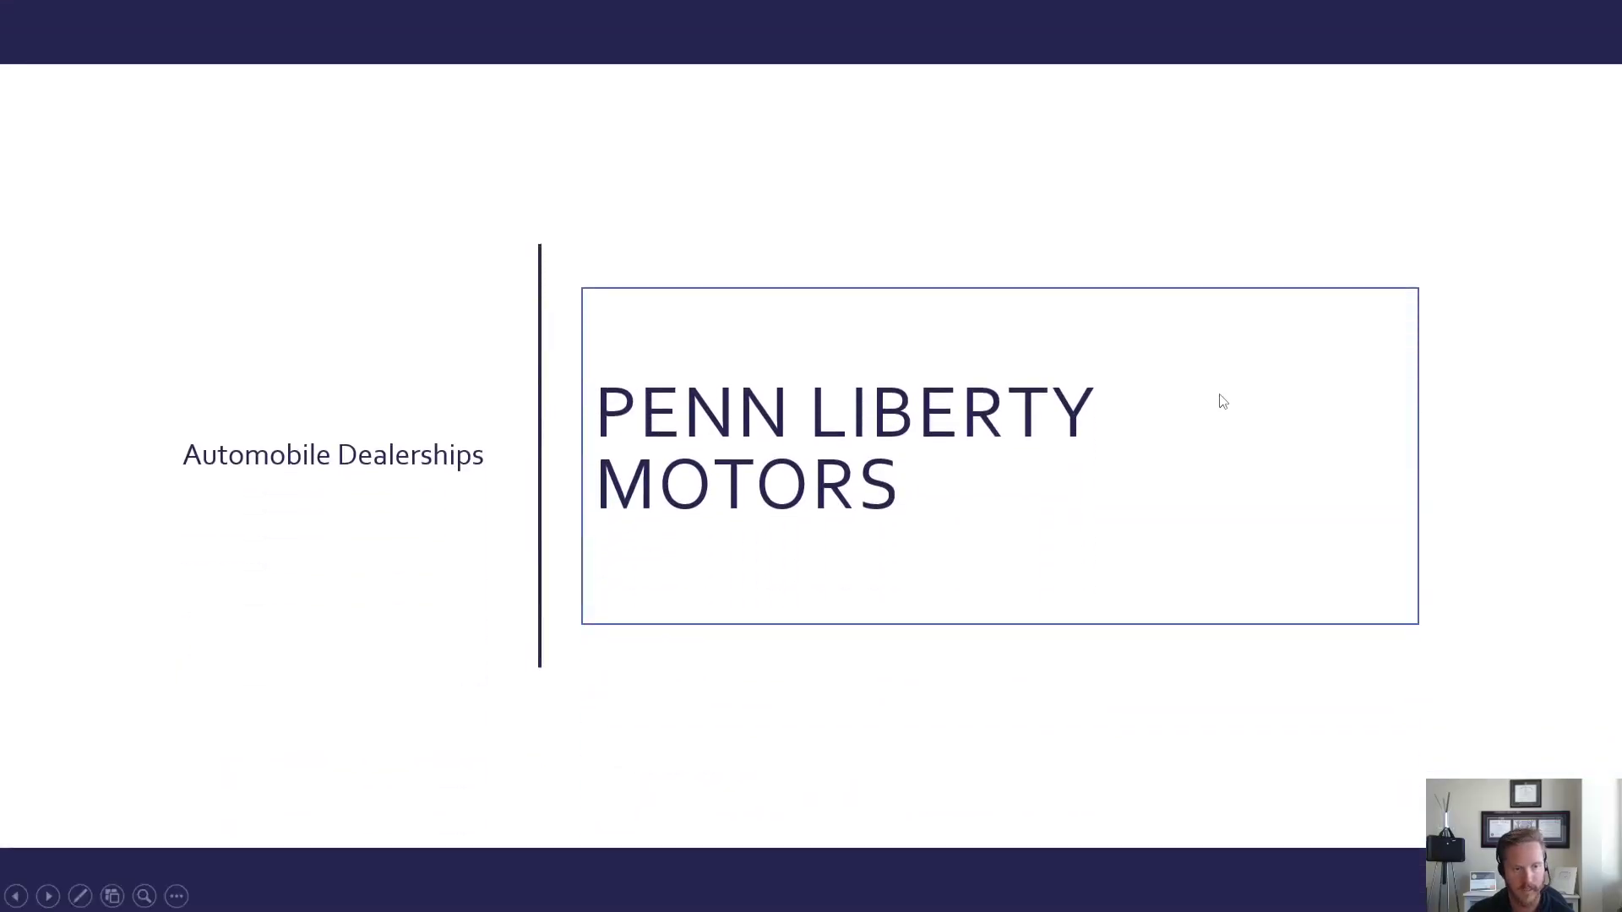
pyautogui.click(1222, 401)
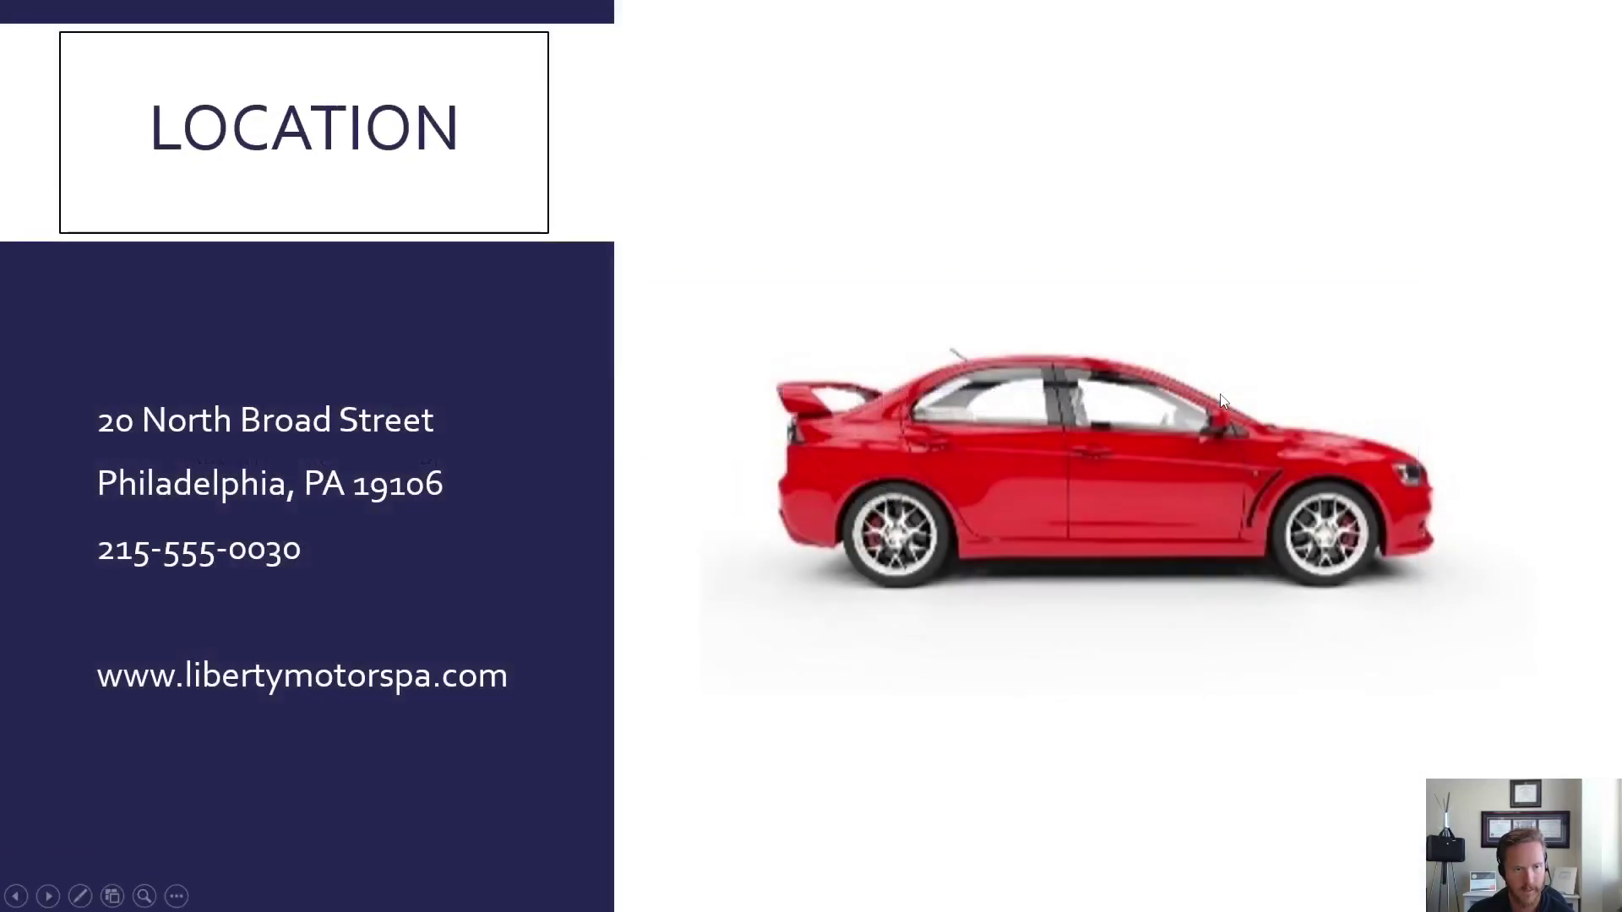
pyautogui.click(1223, 401)
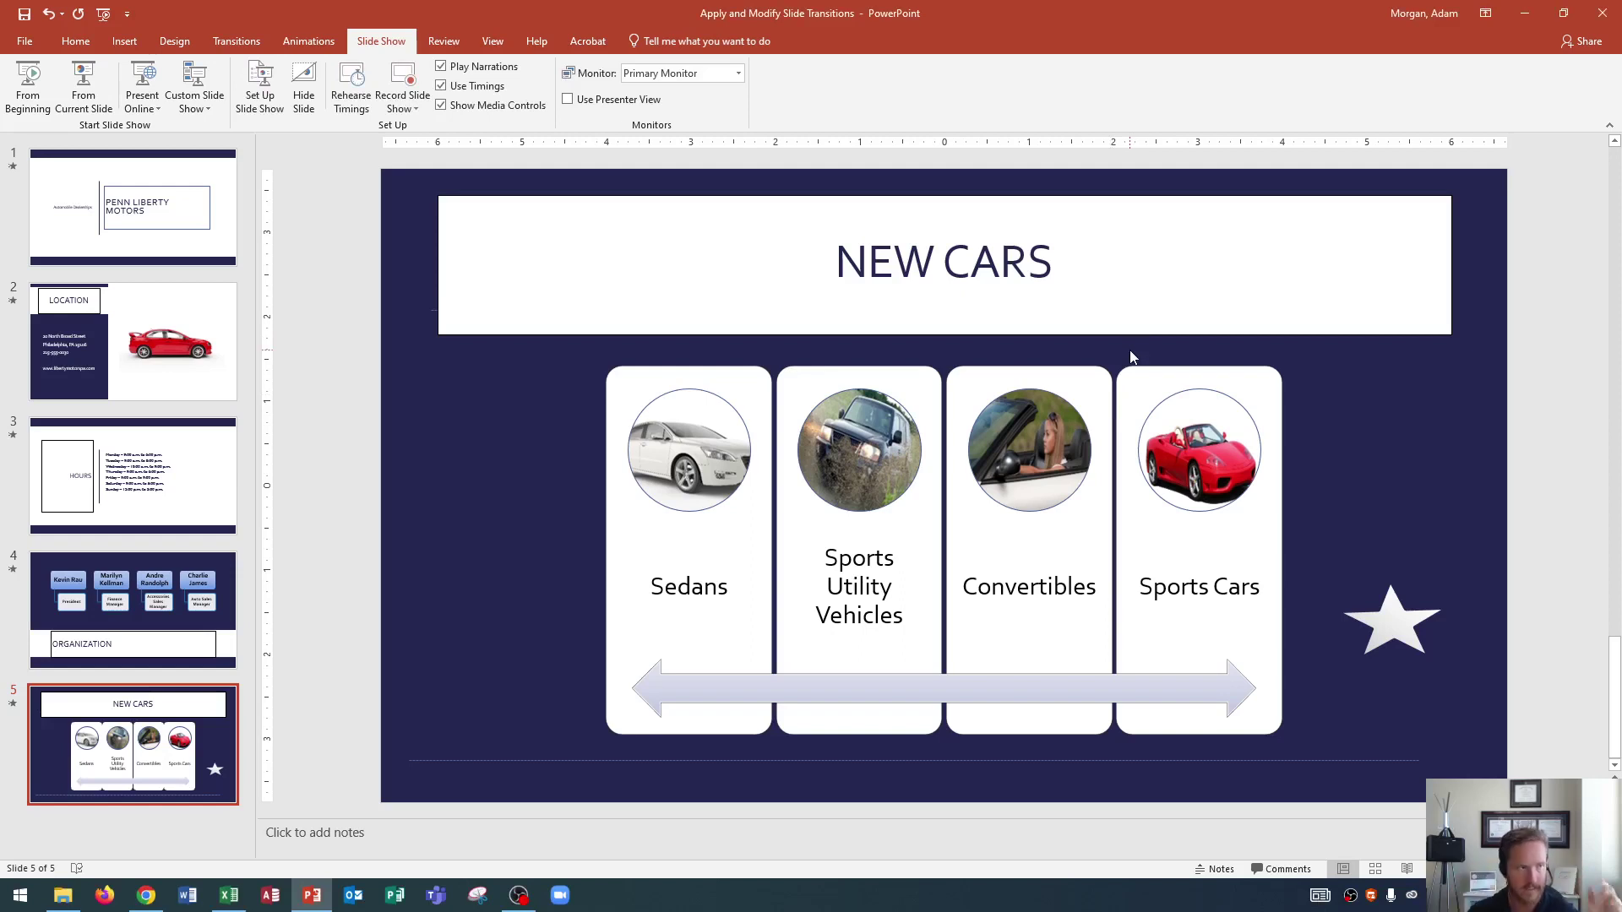
# - Select the LOCATION slide and show its Fade transition settings
pyautogui.click(125, 304)
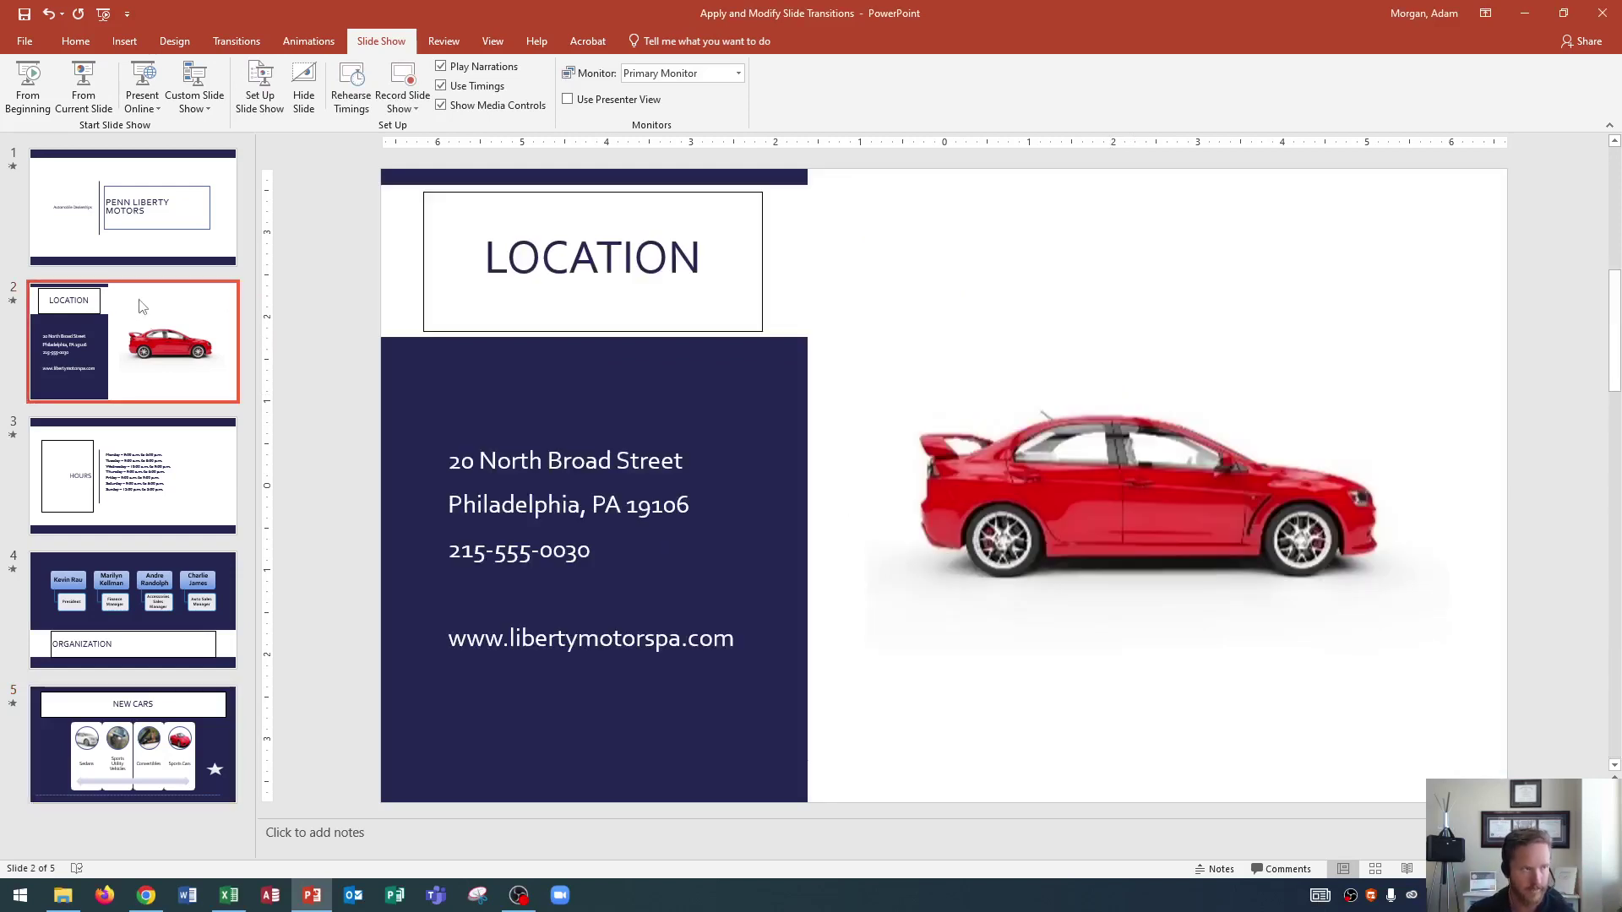
pyautogui.click(225, 38)
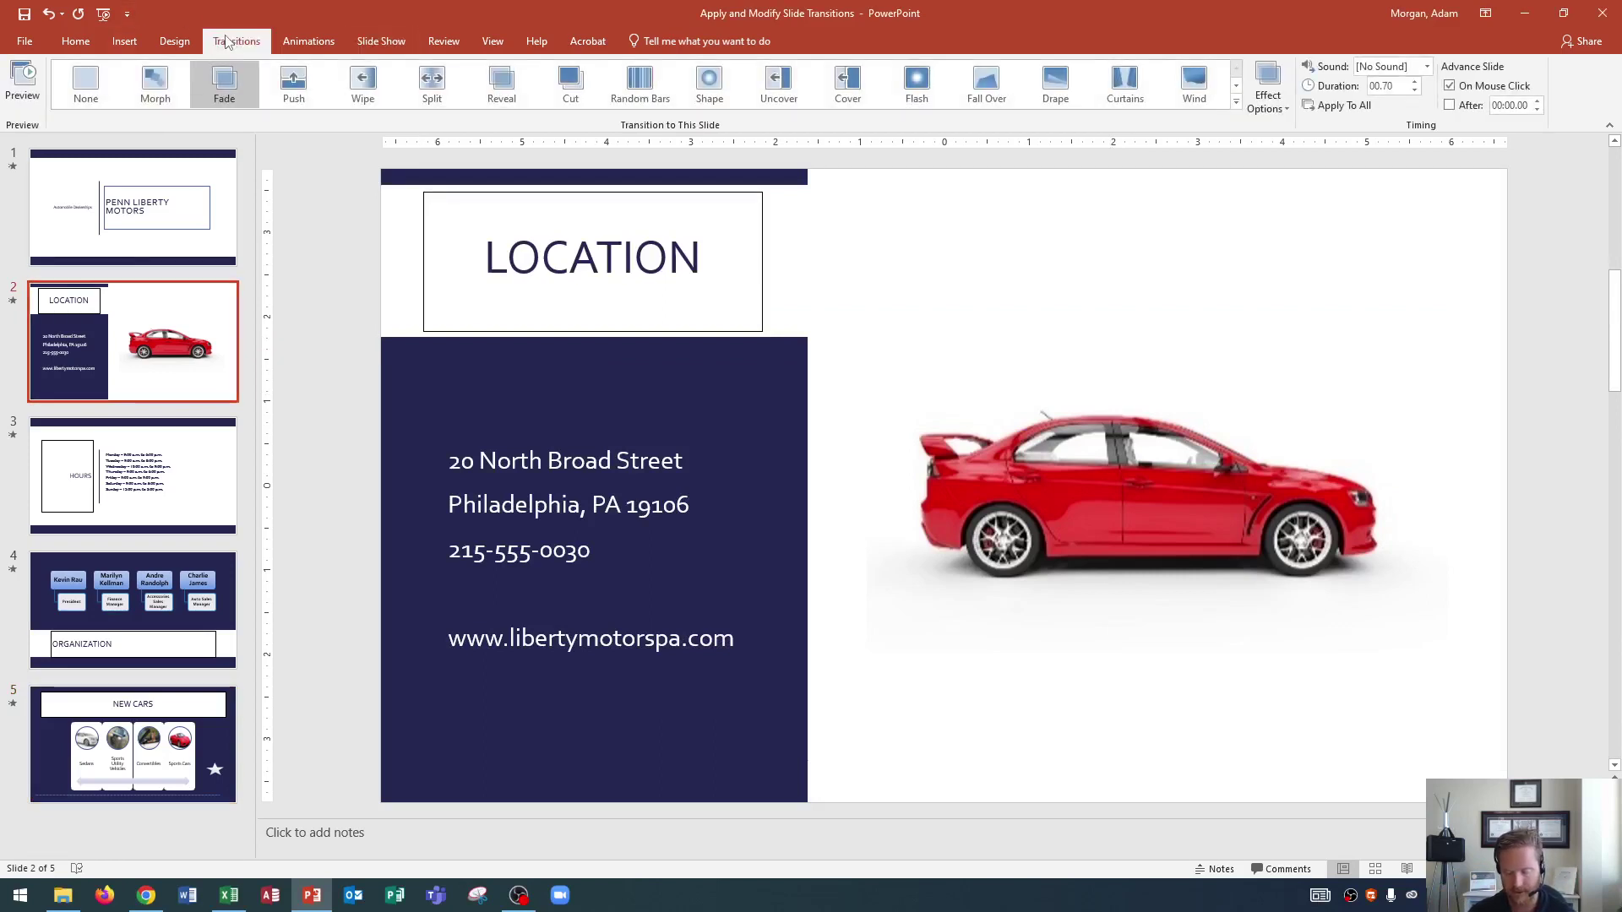
# - Turn off On Mouse Click and make the LOCATION slide advance after 00:05.00
pyautogui.click(1451, 86)
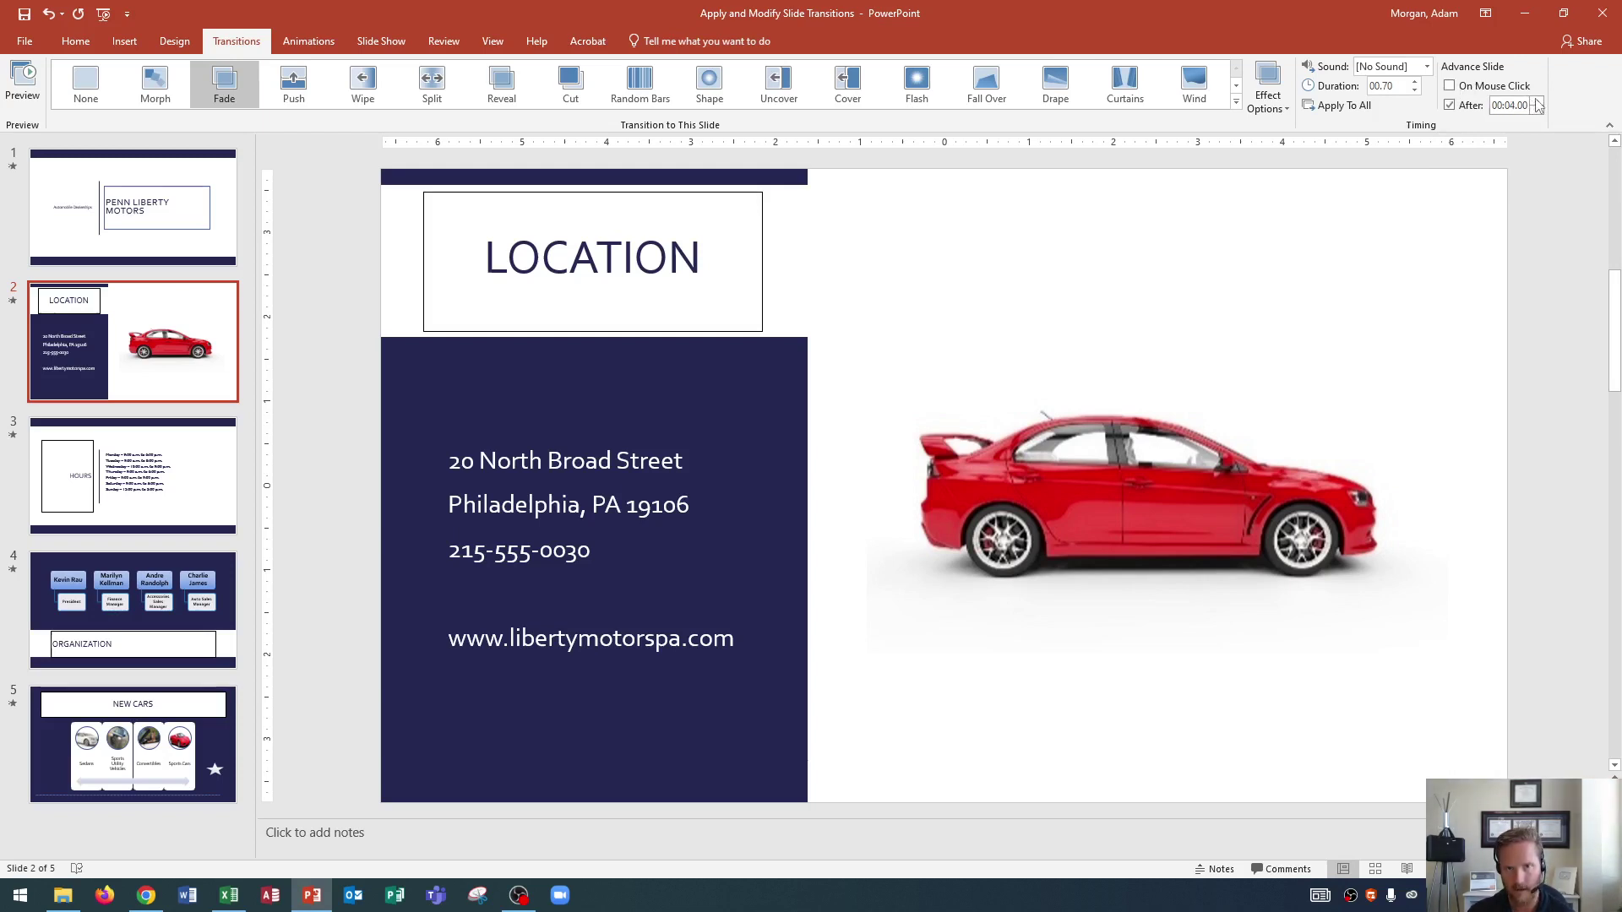
pyautogui.click(1538, 102)
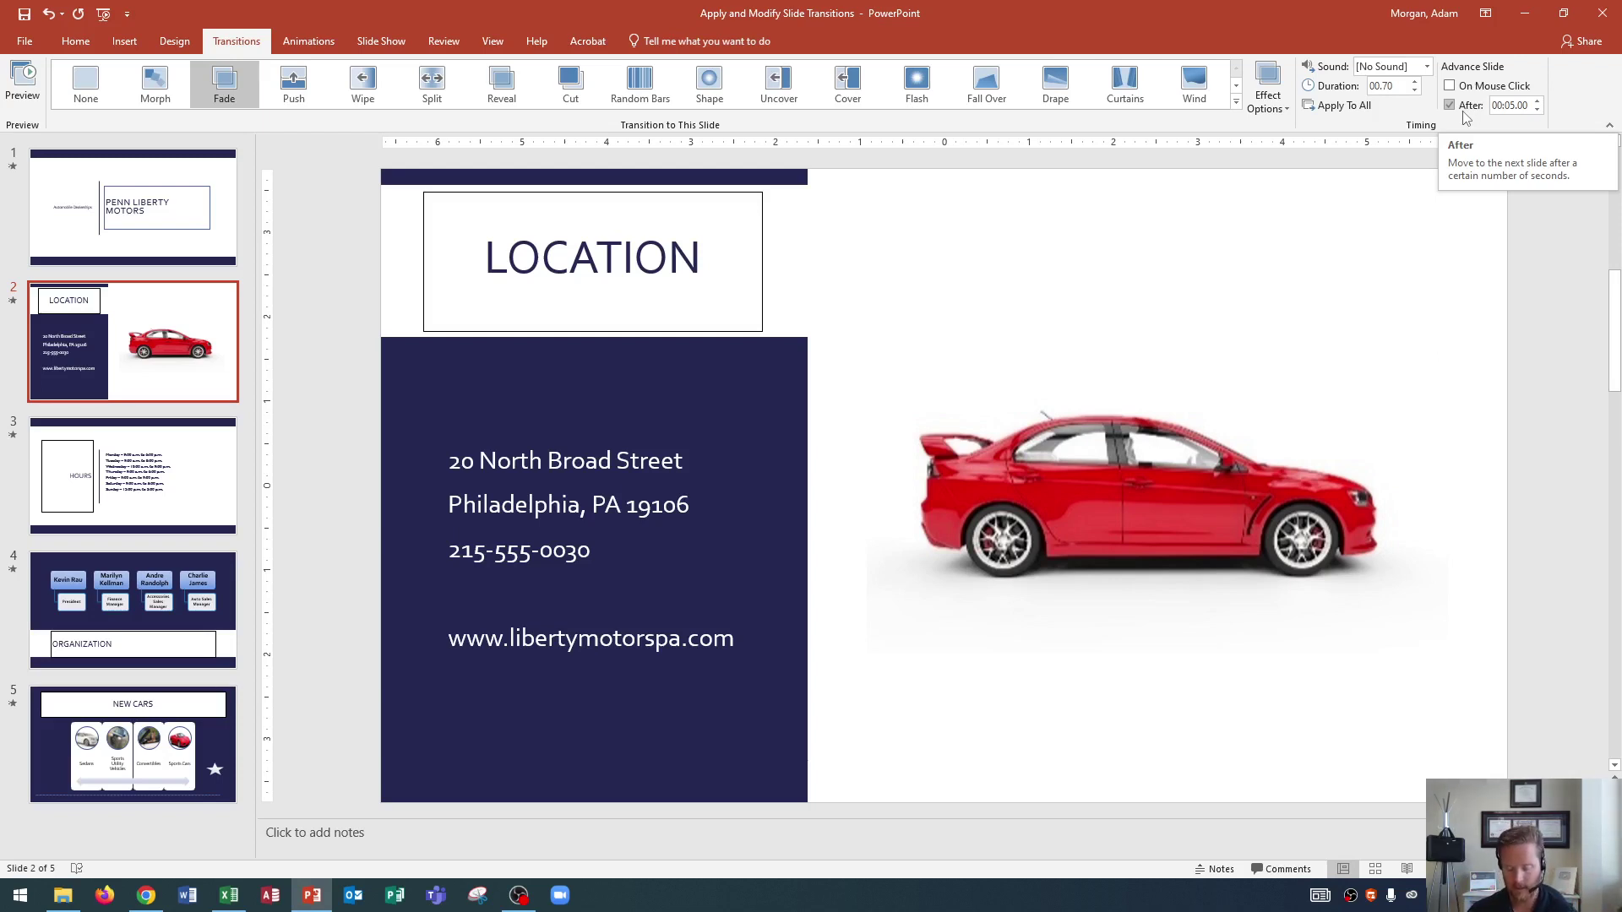
# - Switch to the Slide Show ribbon to display its slideshow options
pyautogui.click(381, 42)
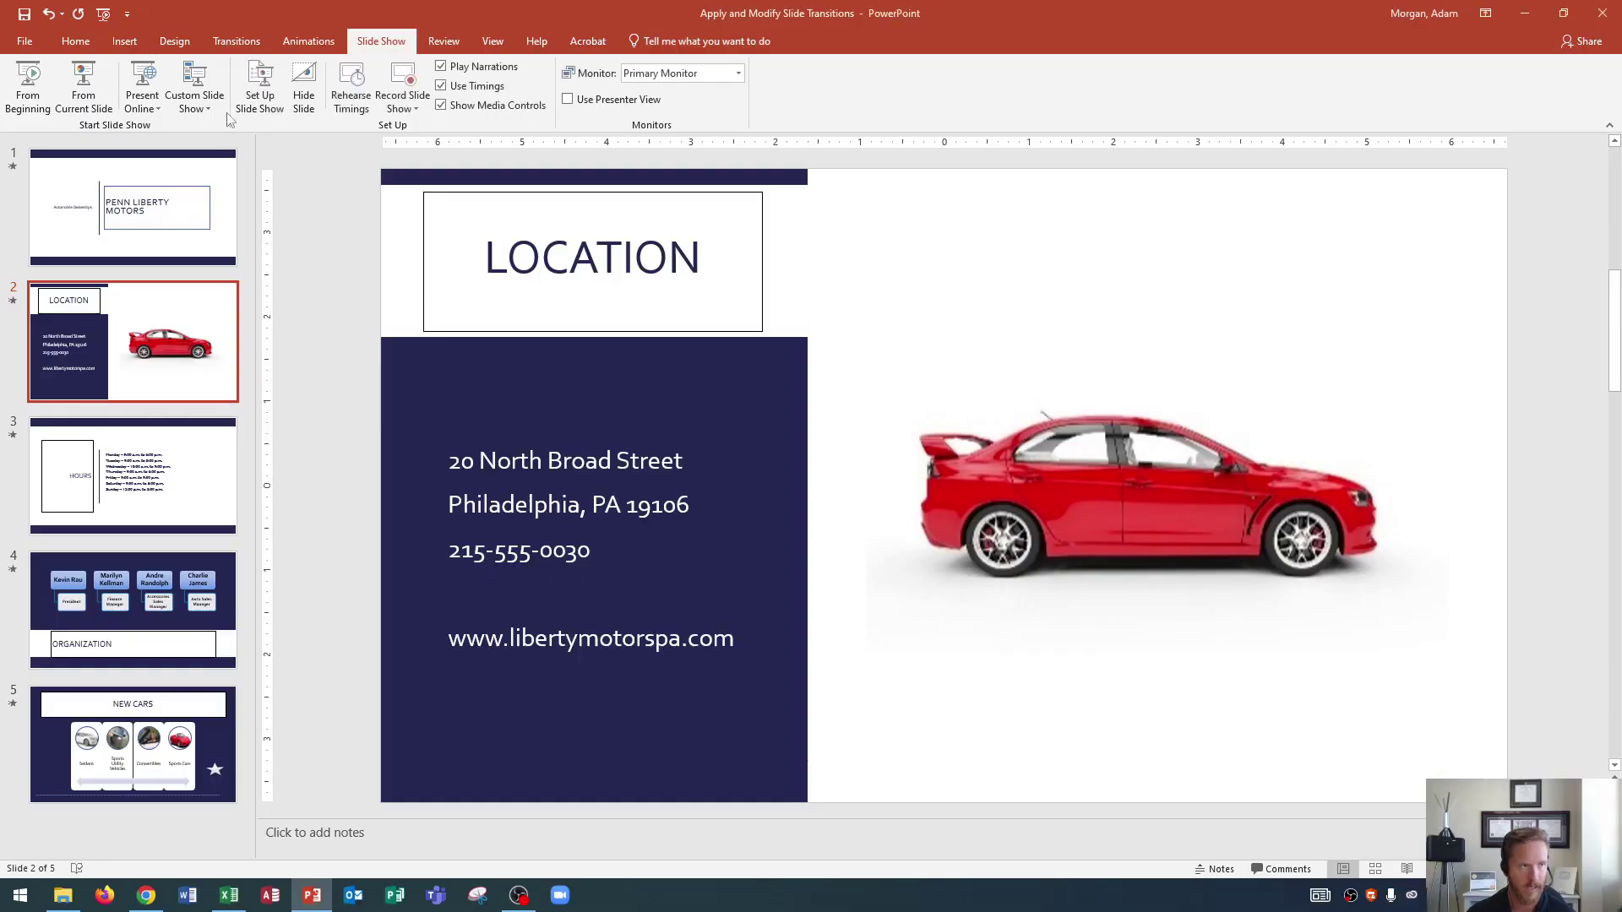
# - Apply the Curtains transition to the LOCATION slide
pyautogui.click(237, 41)
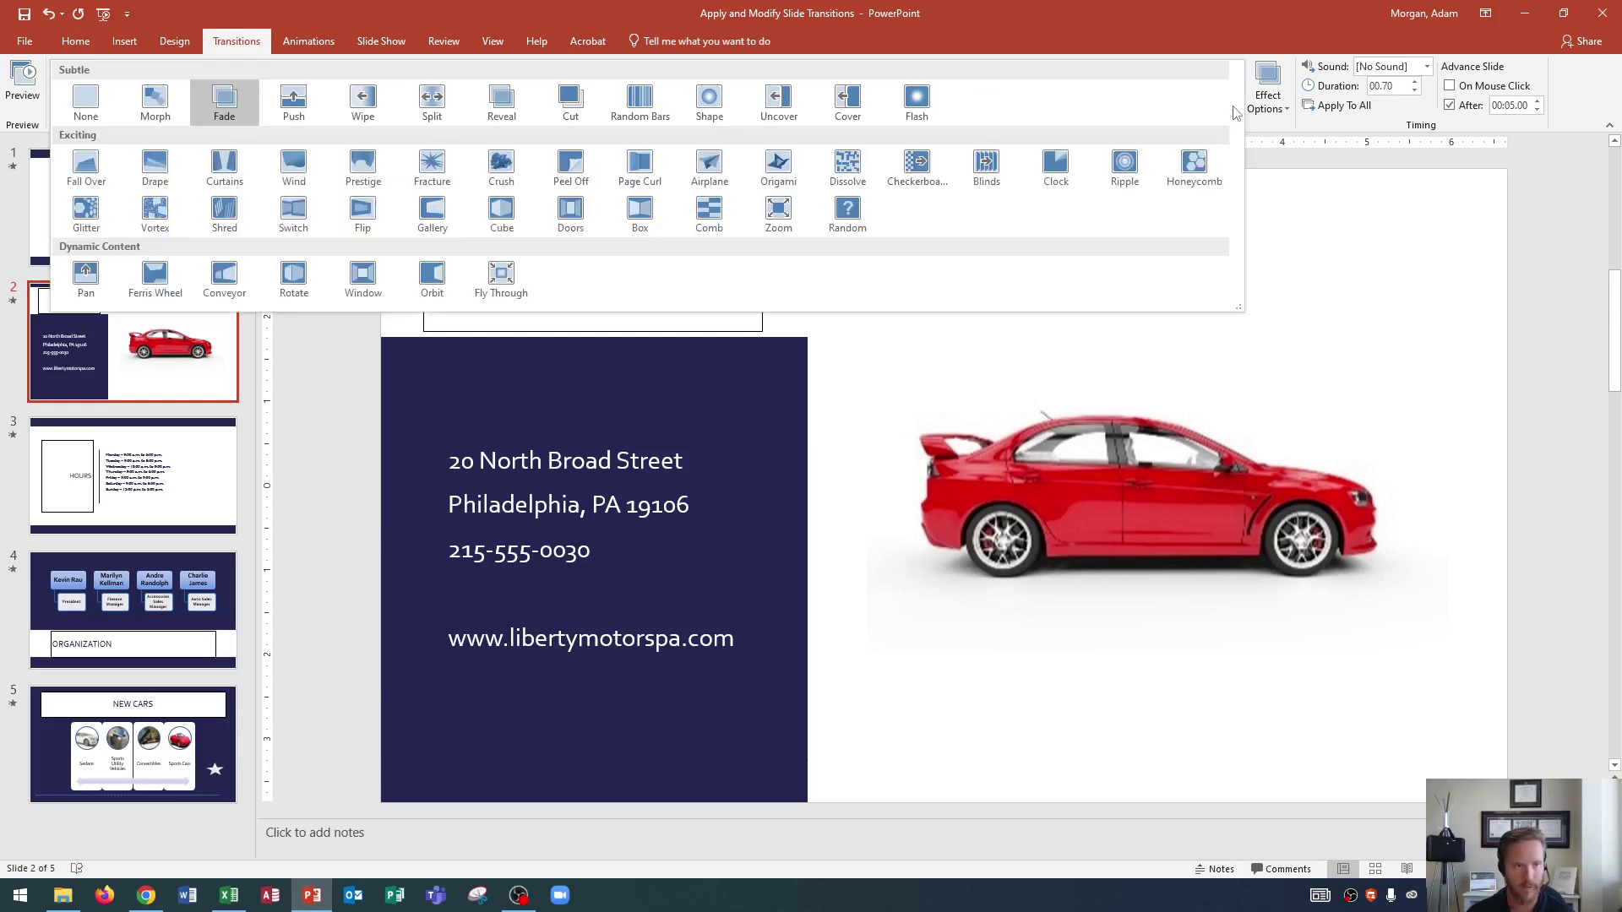
pyautogui.click(1236, 104)
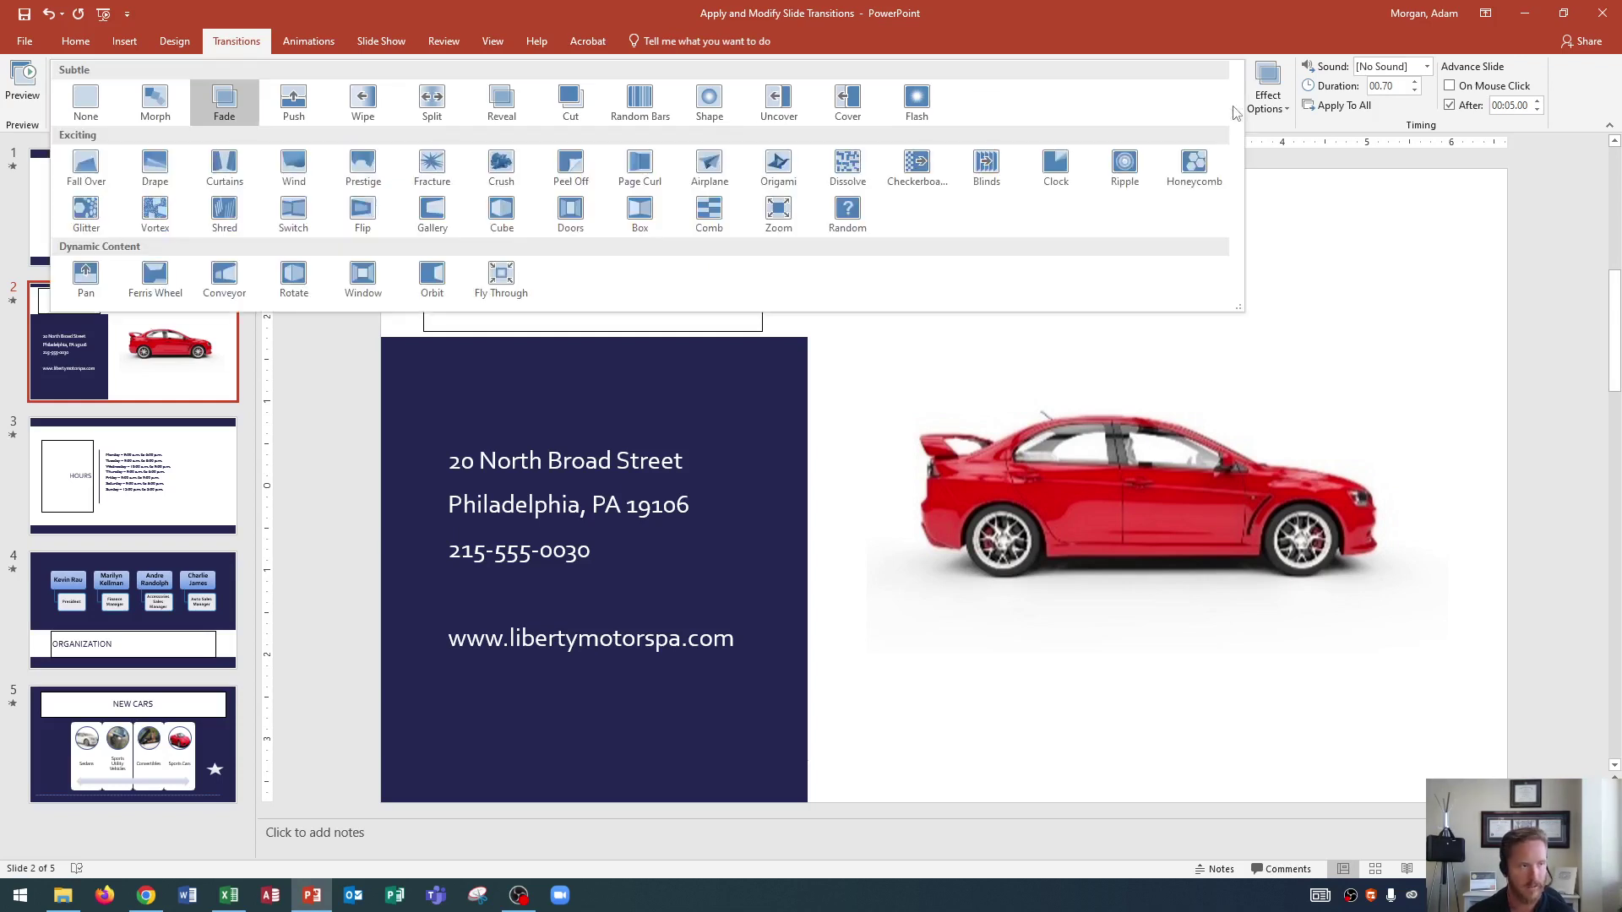
pyautogui.click(224, 166)
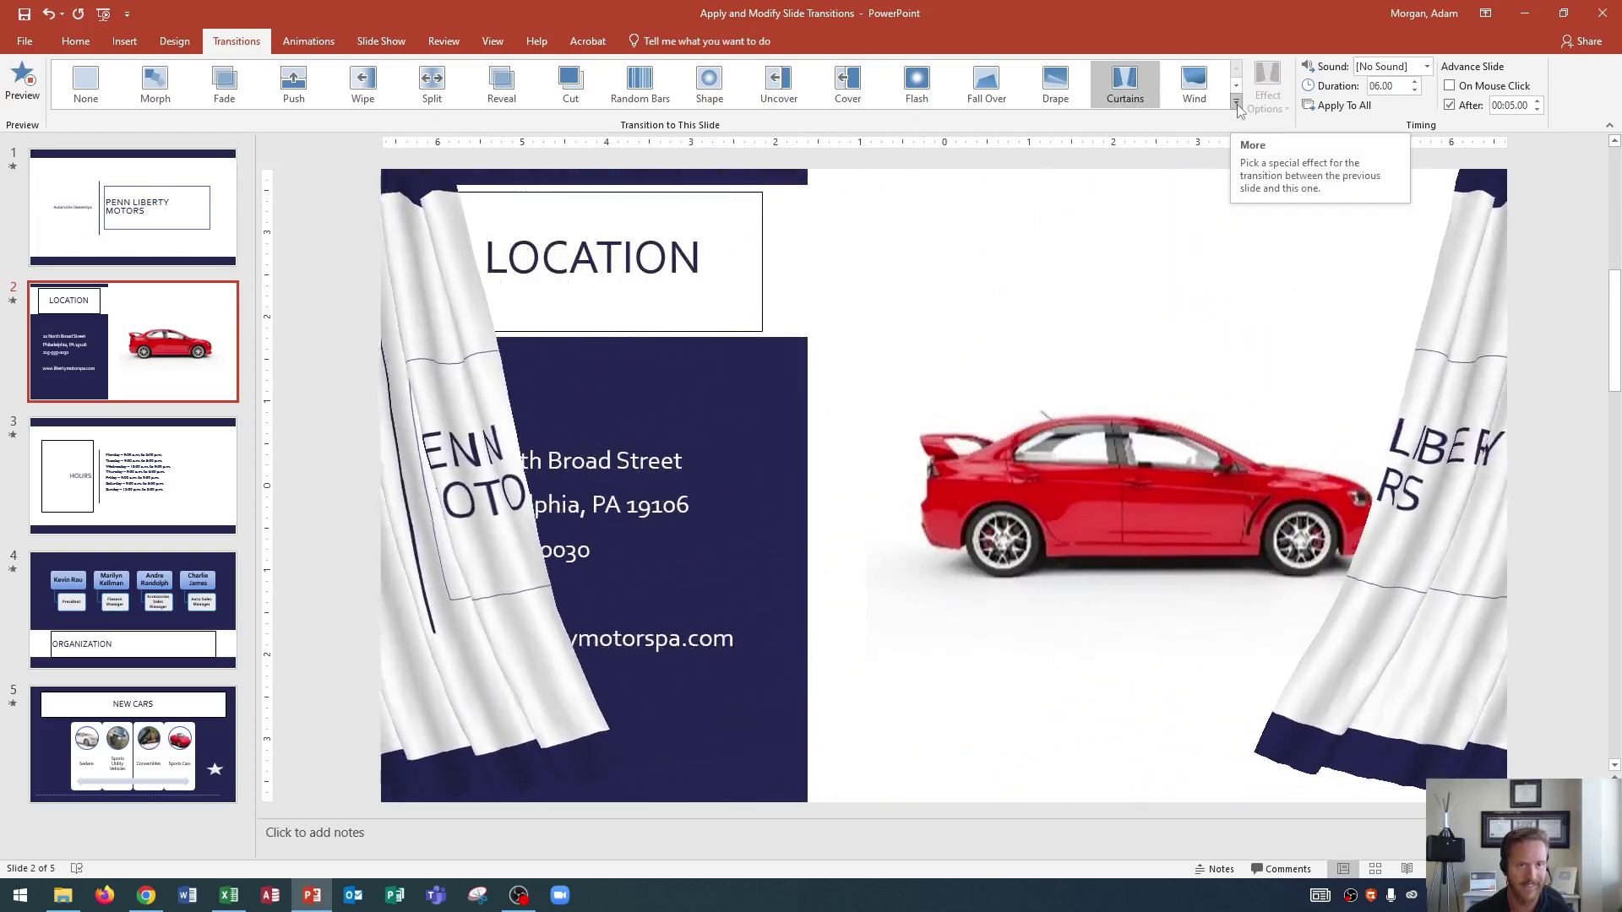
# - Try Wind and Crush on slide 2, then settle on the Airplane transition
pyautogui.click(1237, 104)
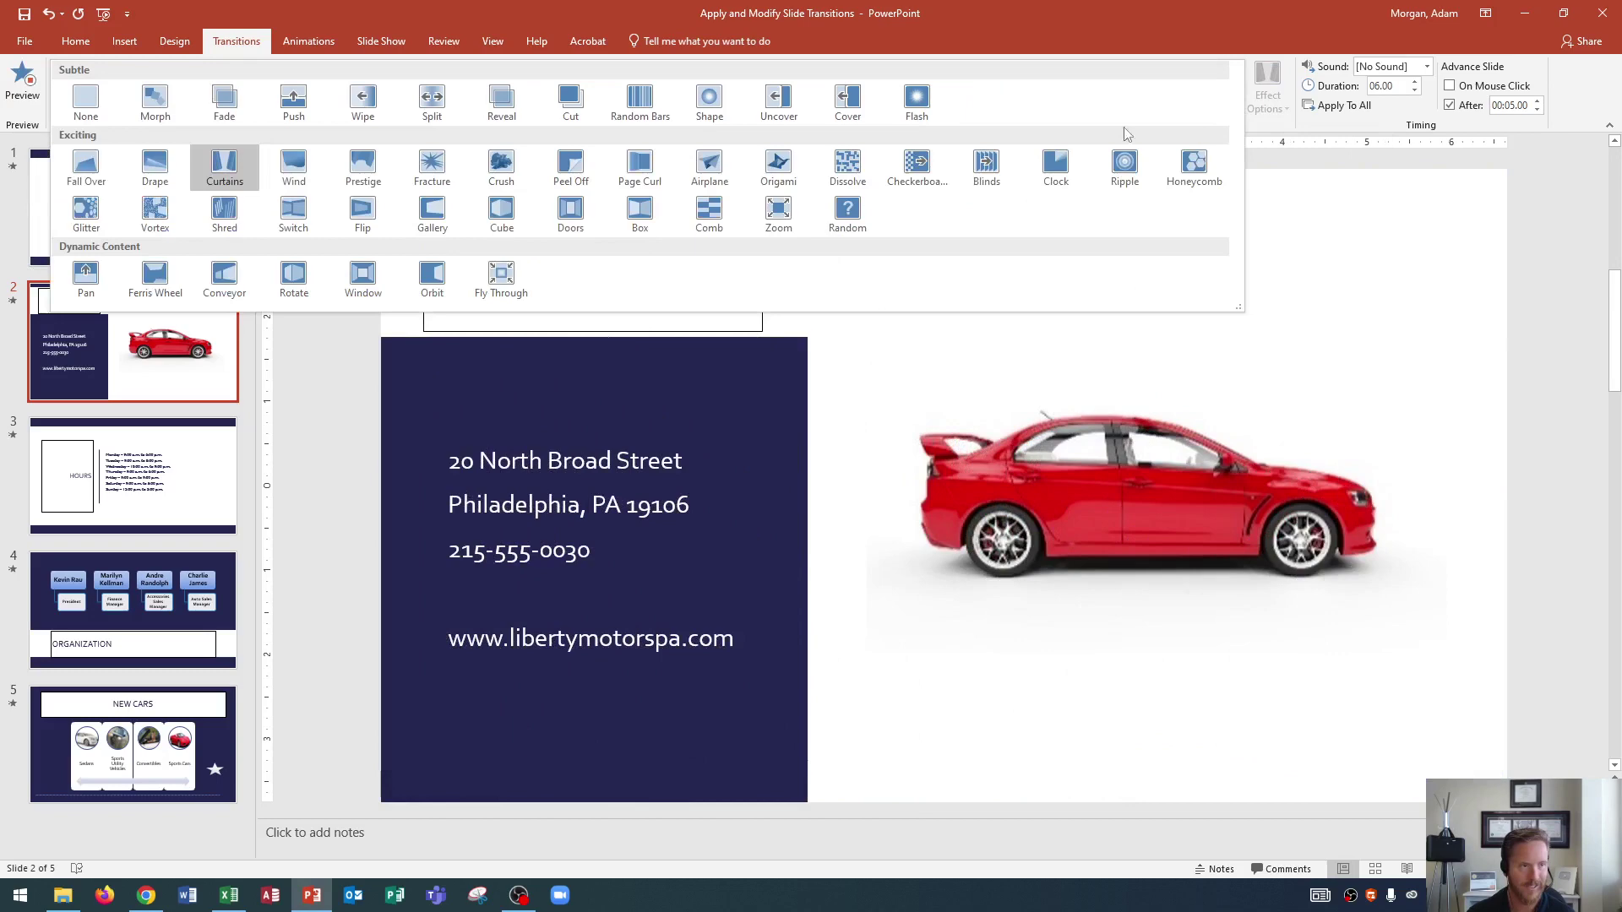
pyautogui.click(316, 169)
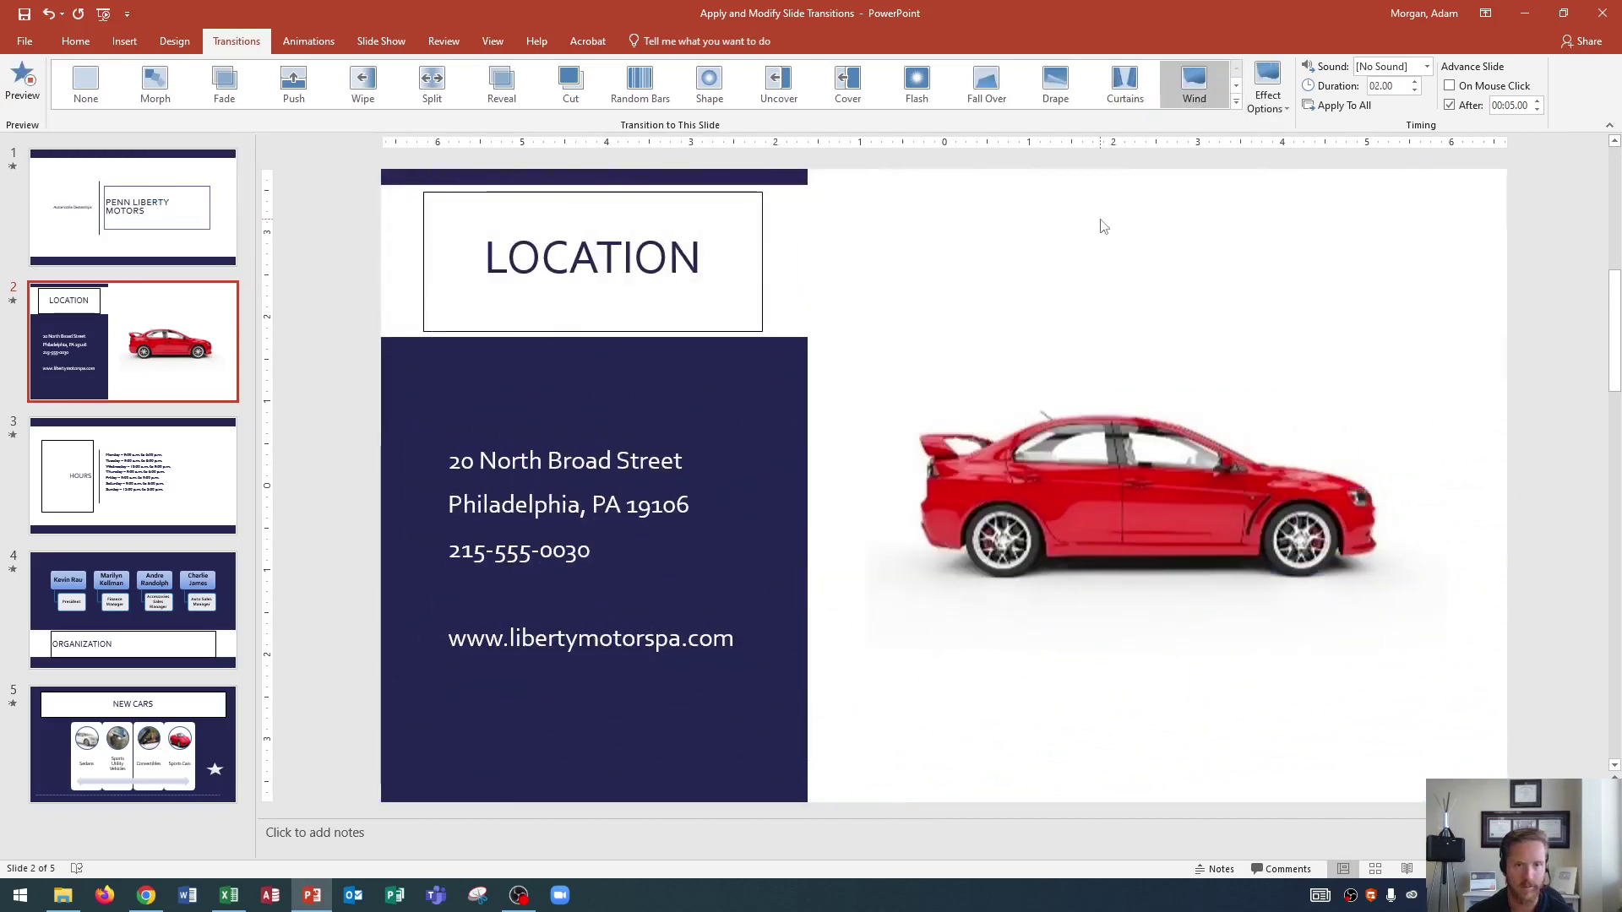
pyautogui.click(1233, 103)
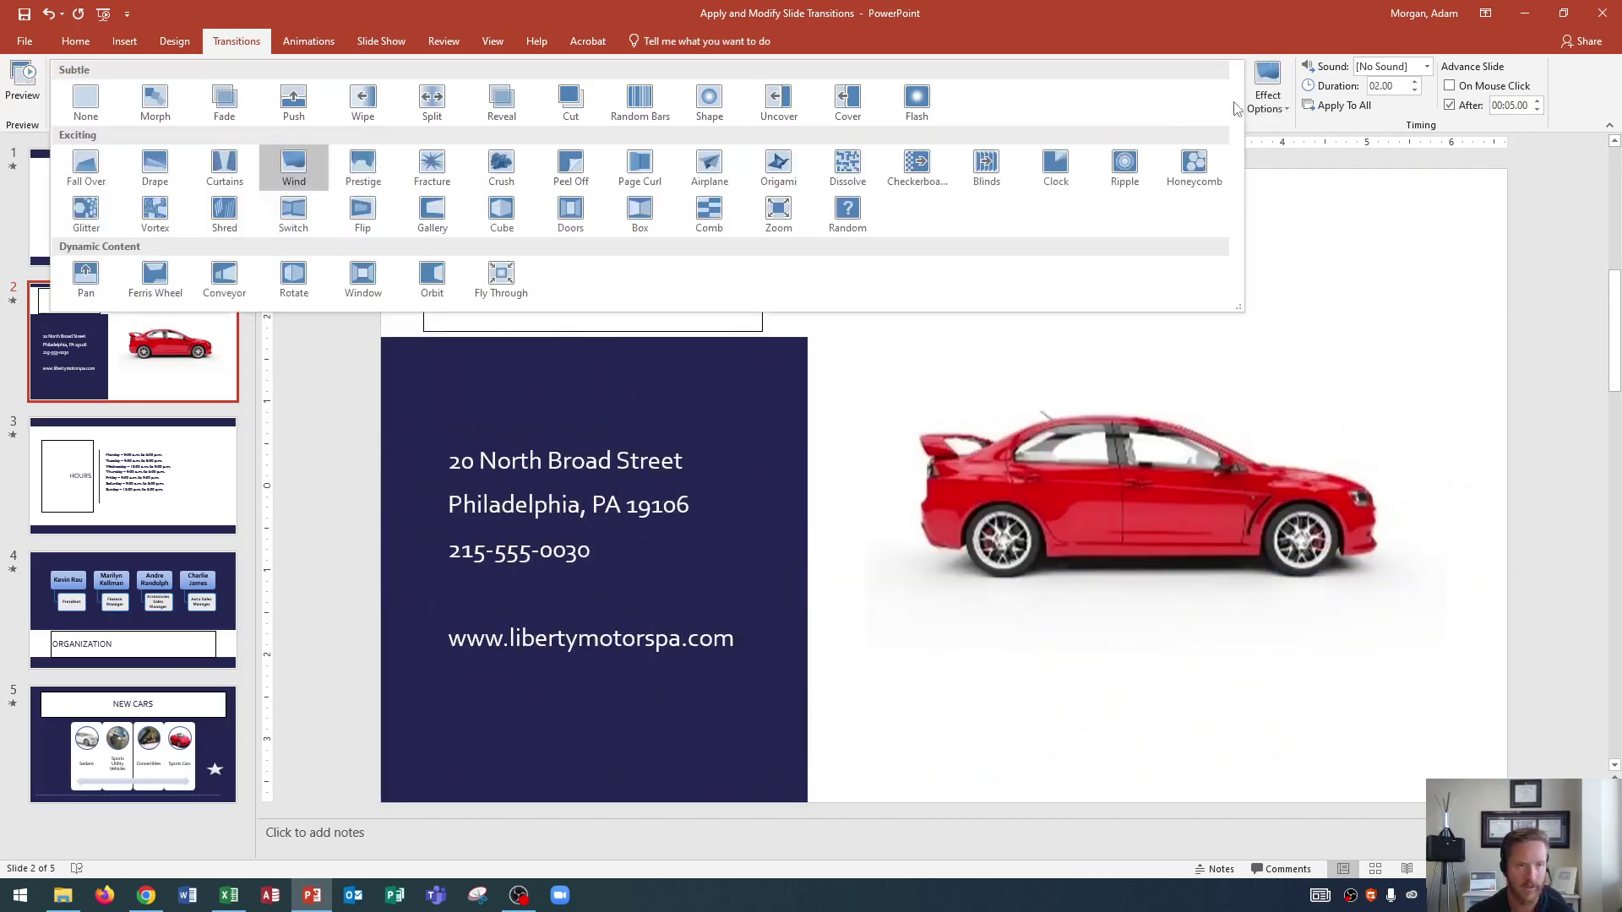
pyautogui.click(499, 169)
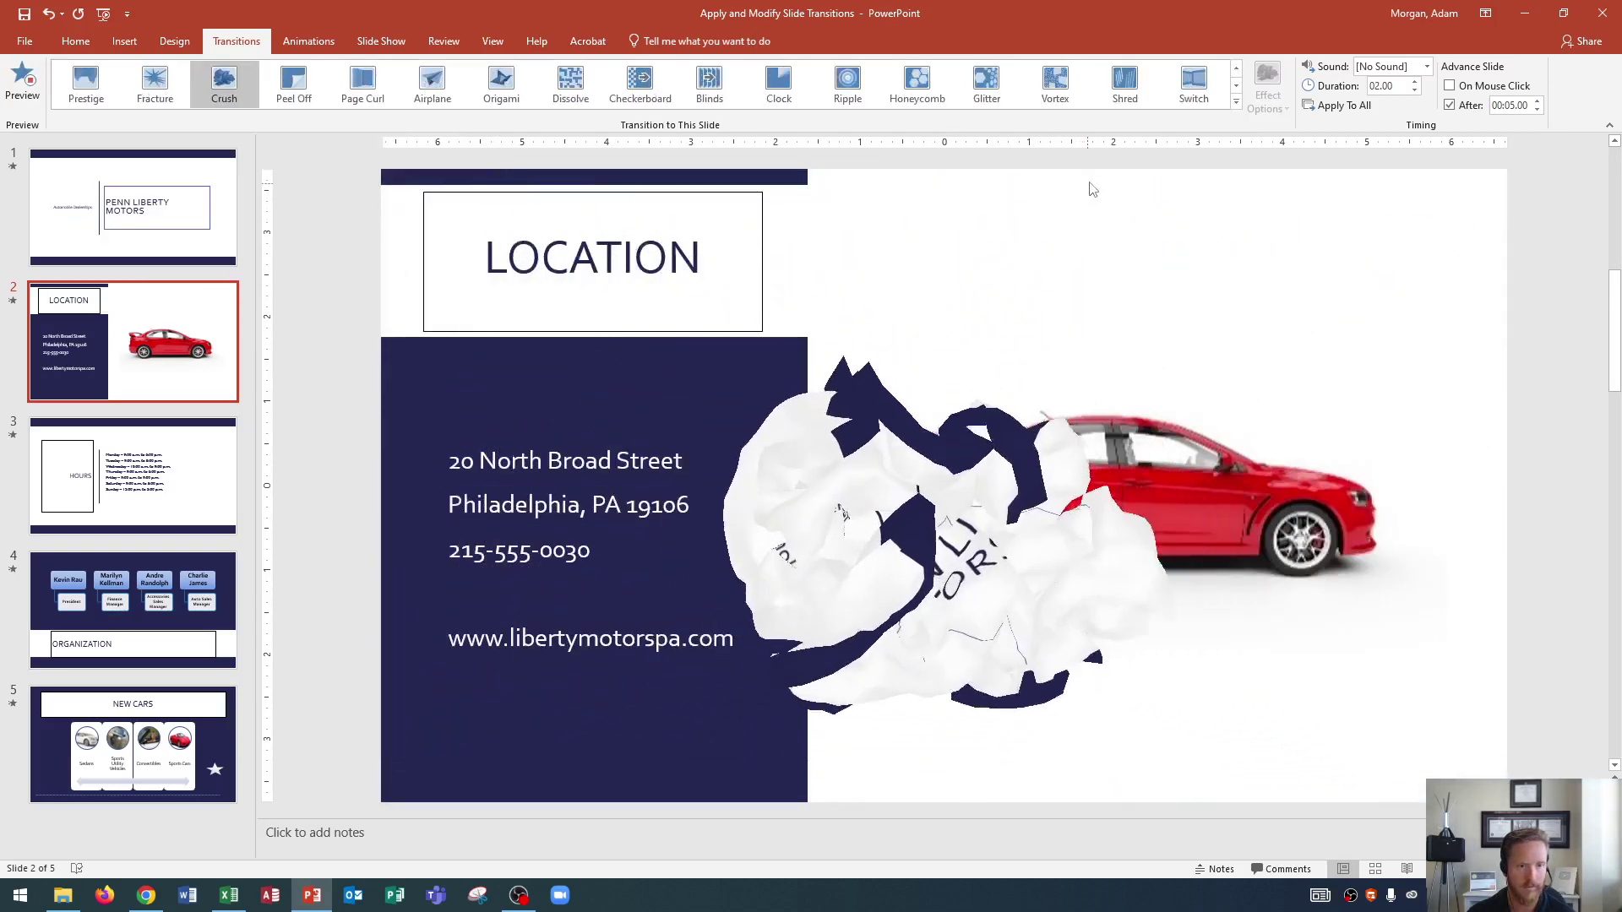
pyautogui.click(1236, 103)
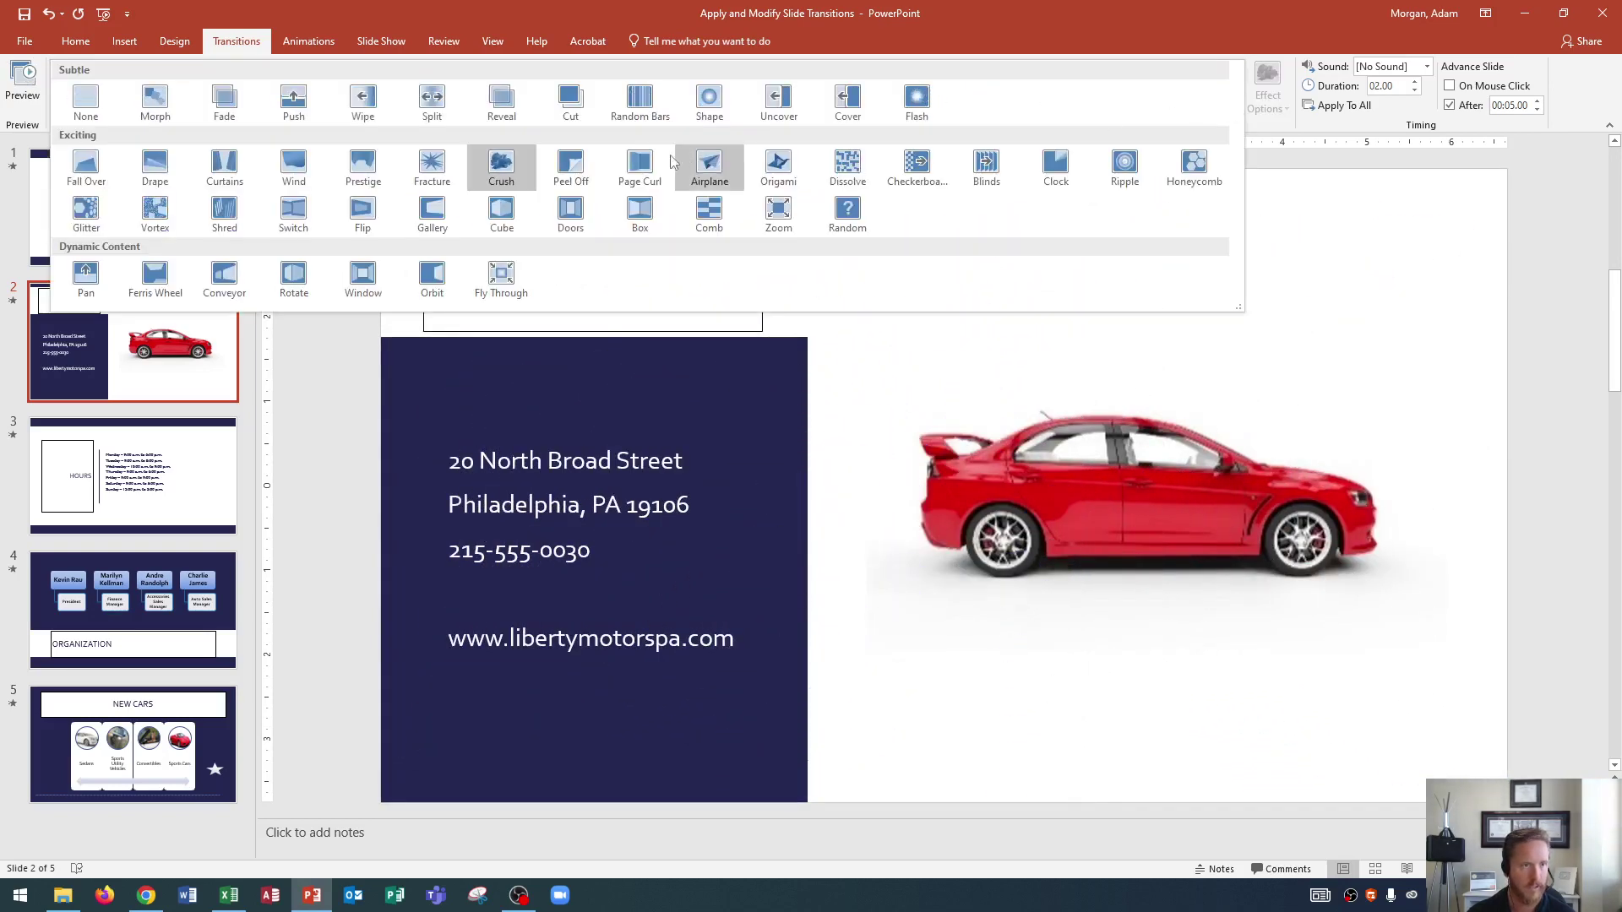
pyautogui.click(721, 162)
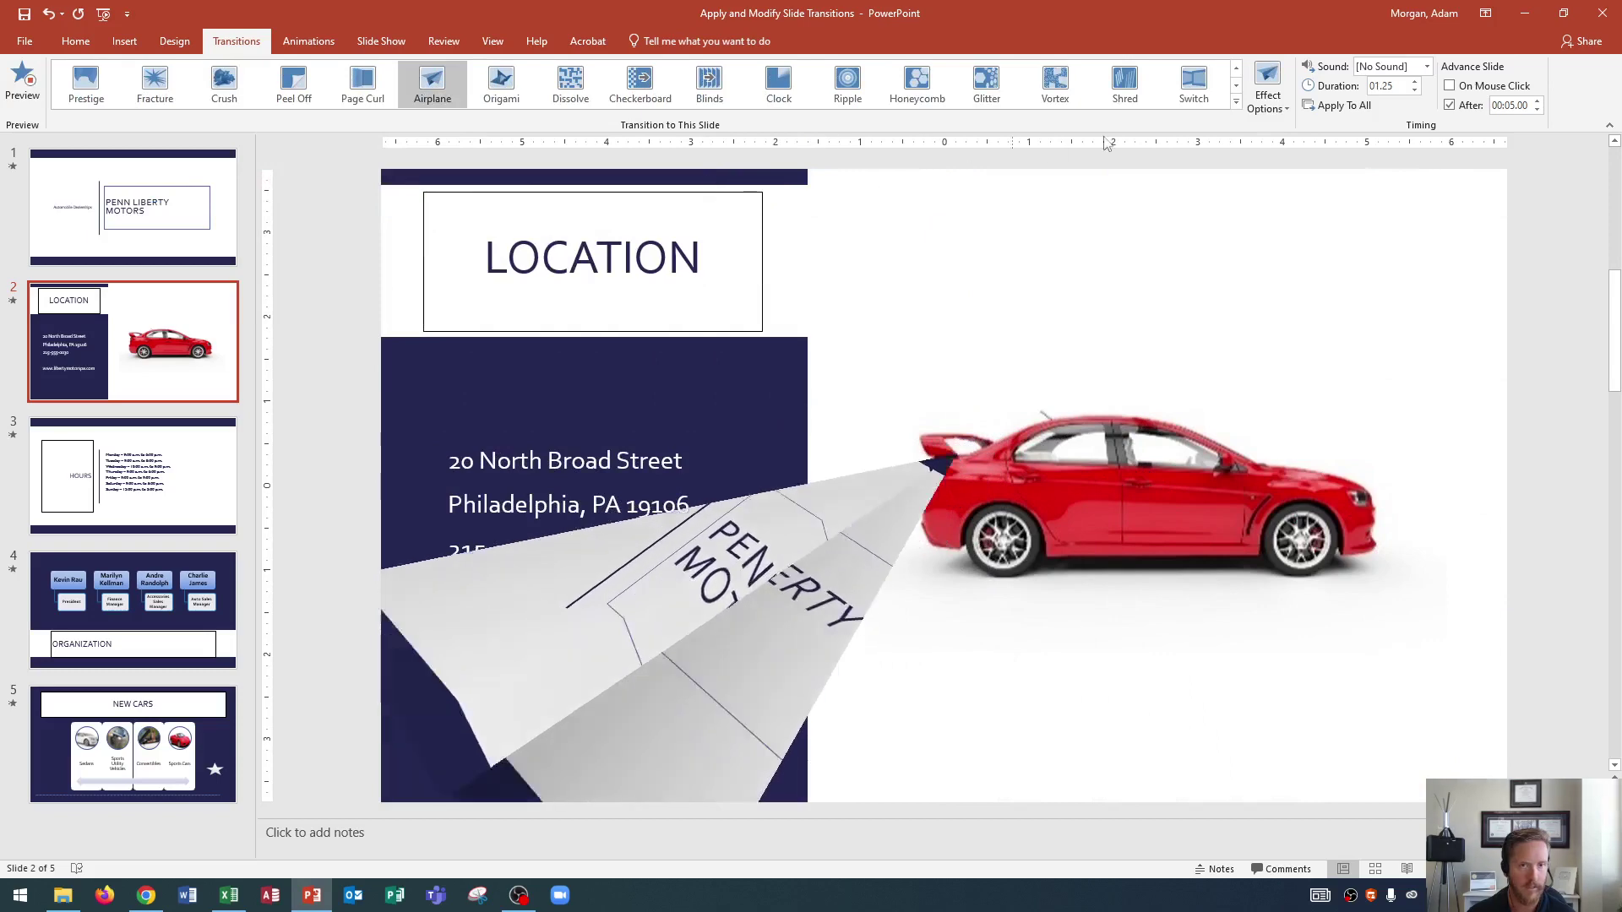
# - Apply the Origami transition to slide 2 with the fold coming from the left
pyautogui.click(1235, 103)
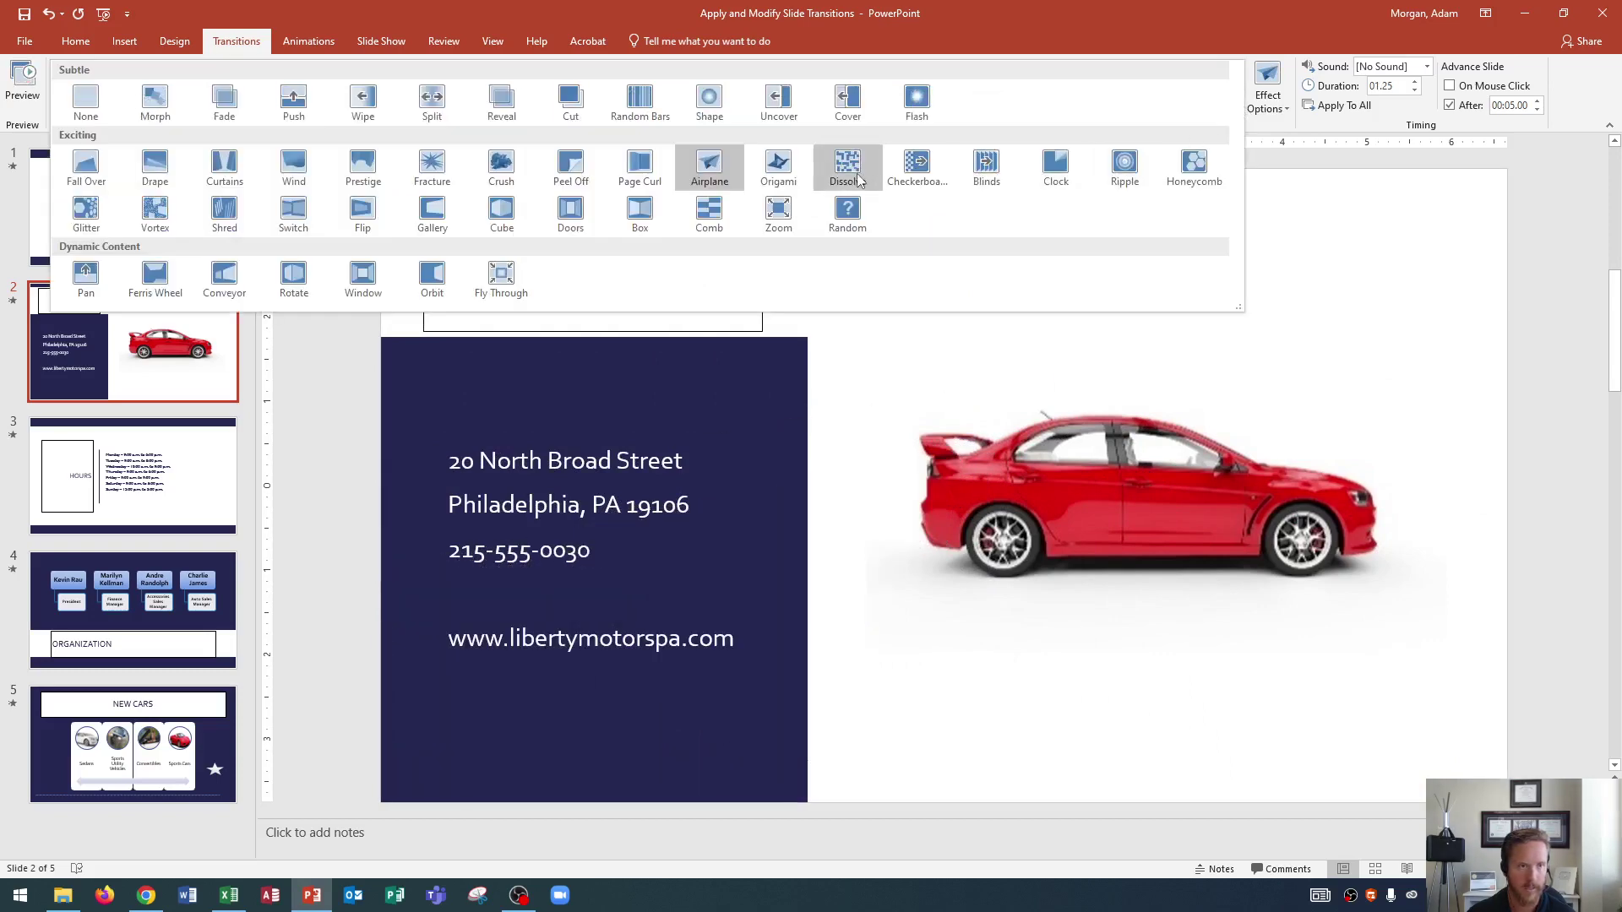
pyautogui.click(784, 173)
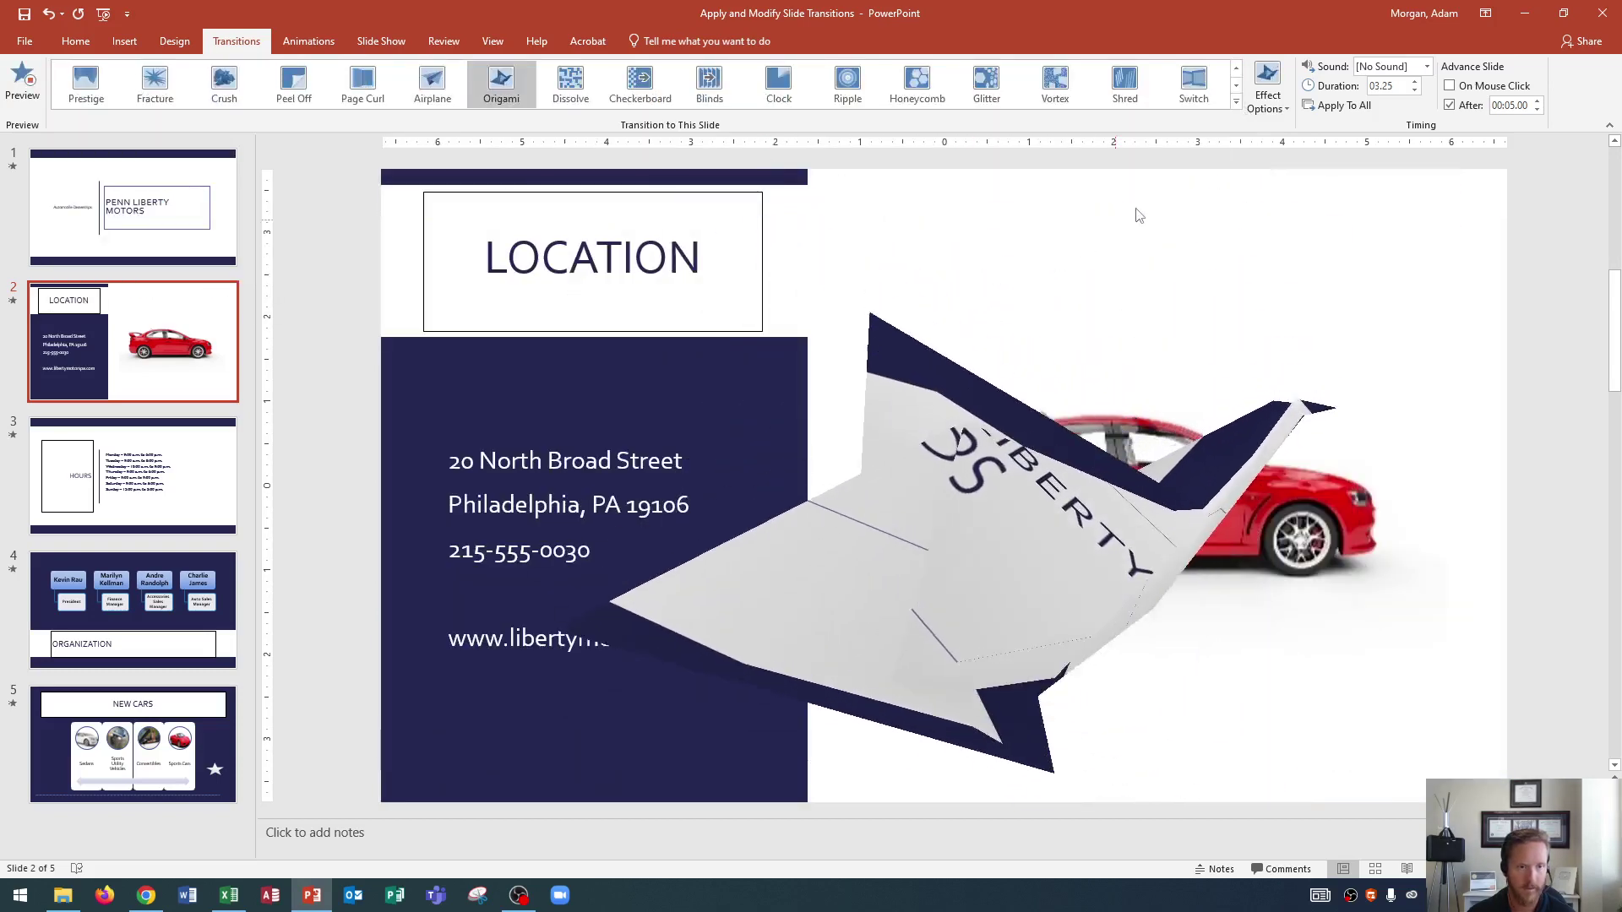
pyautogui.click(1267, 95)
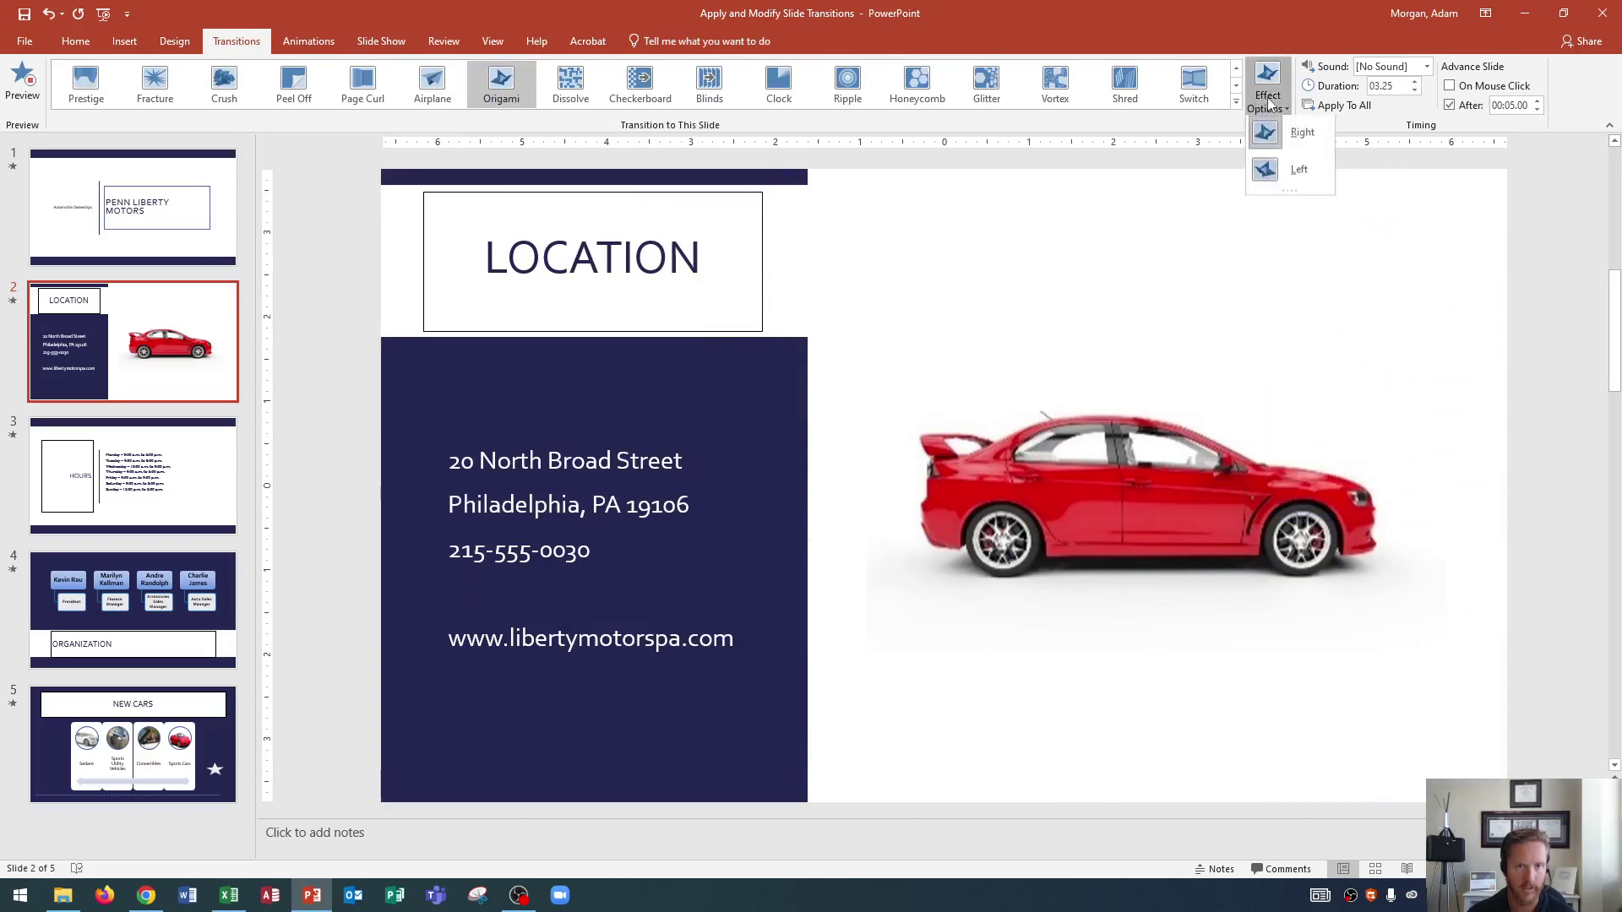
pyautogui.click(1280, 177)
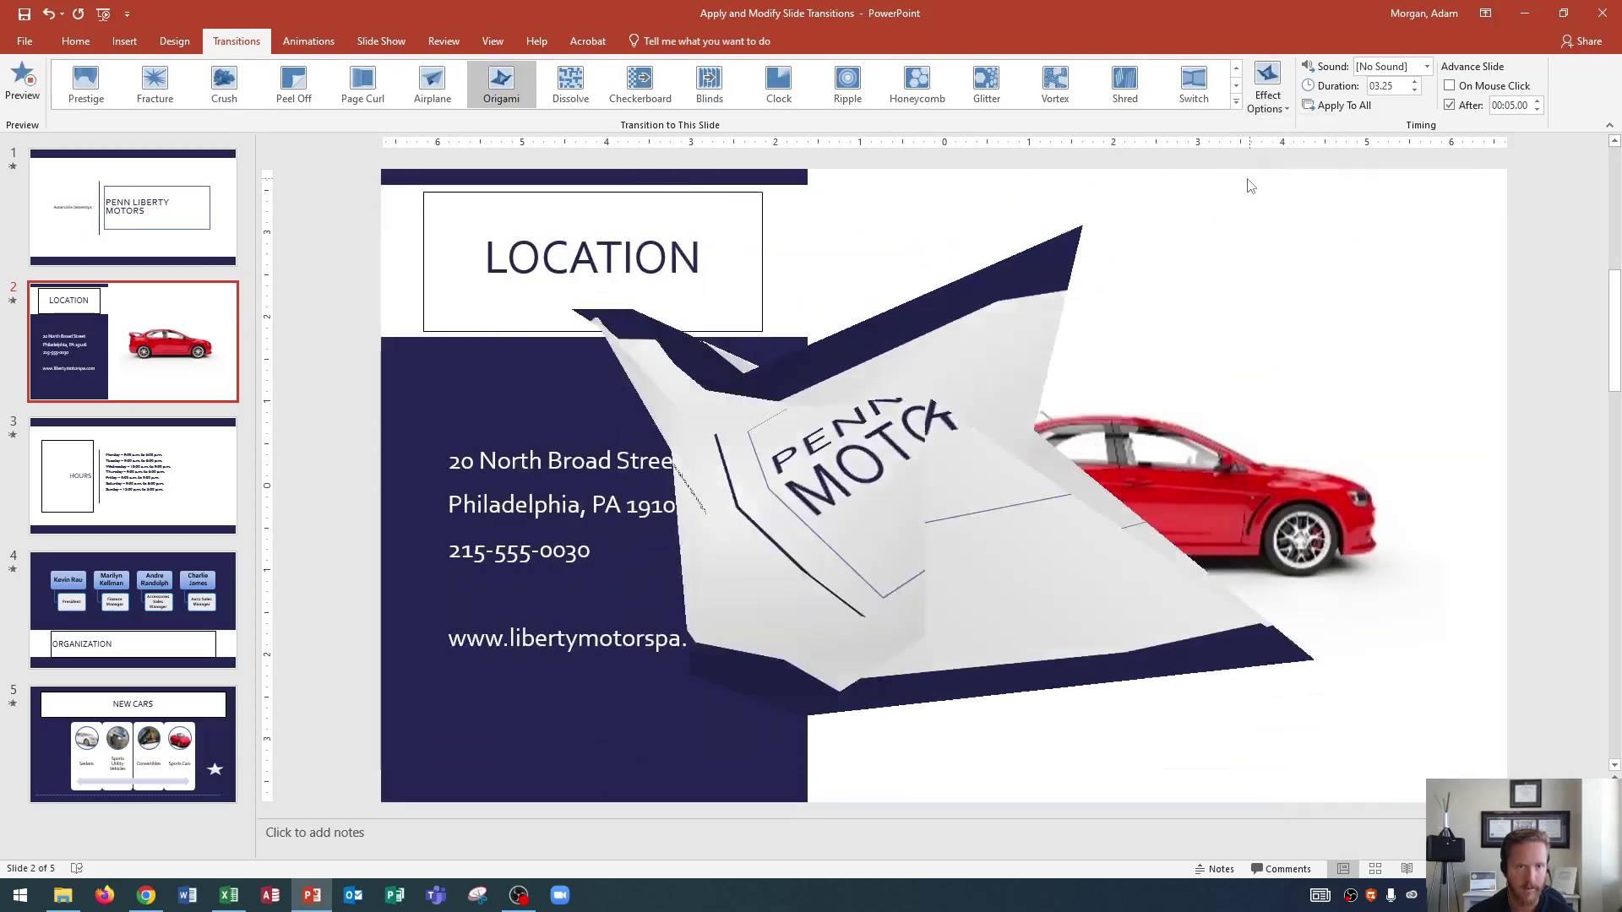
# - Set the transition duration to 06.25 and preview it twice
pyautogui.click(1414, 91)
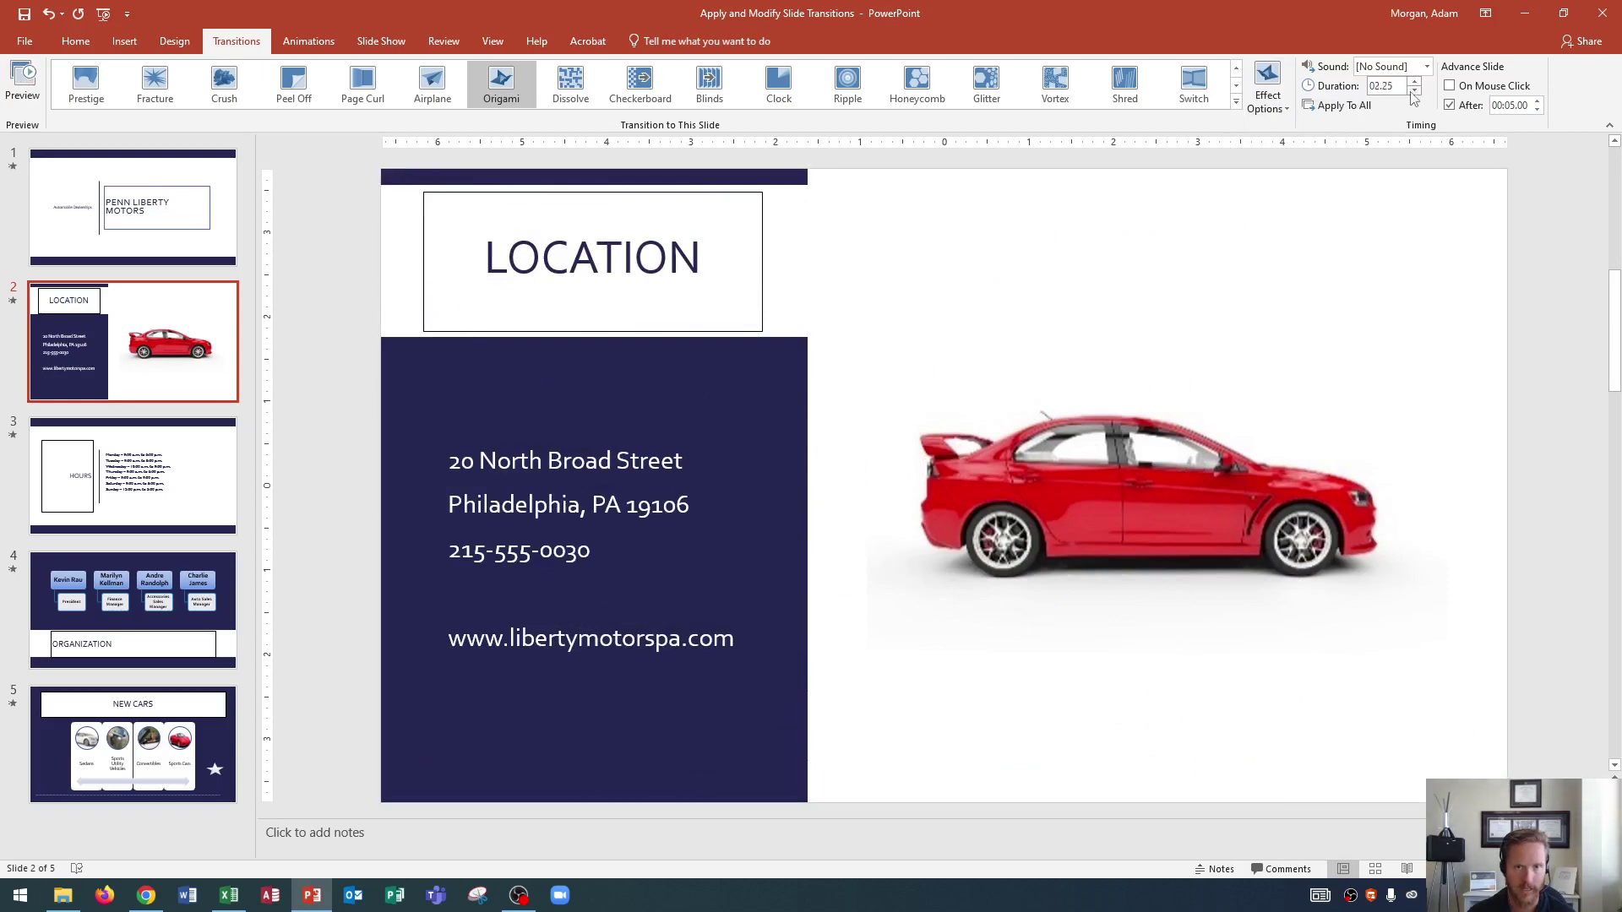
pyautogui.click(23, 84)
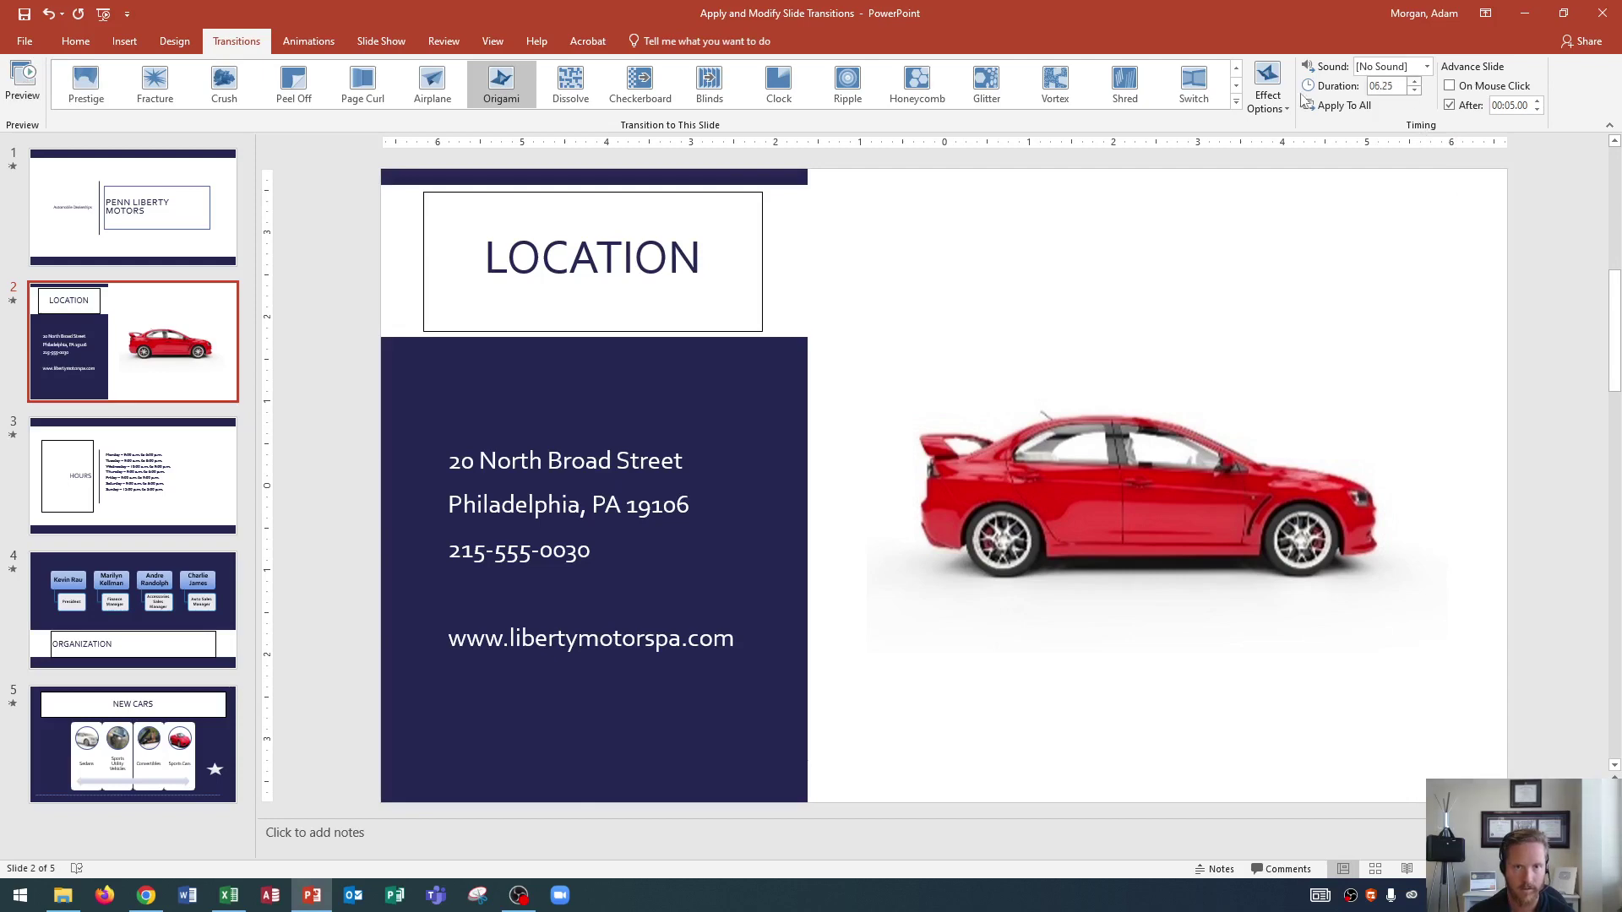
pyautogui.click(23, 83)
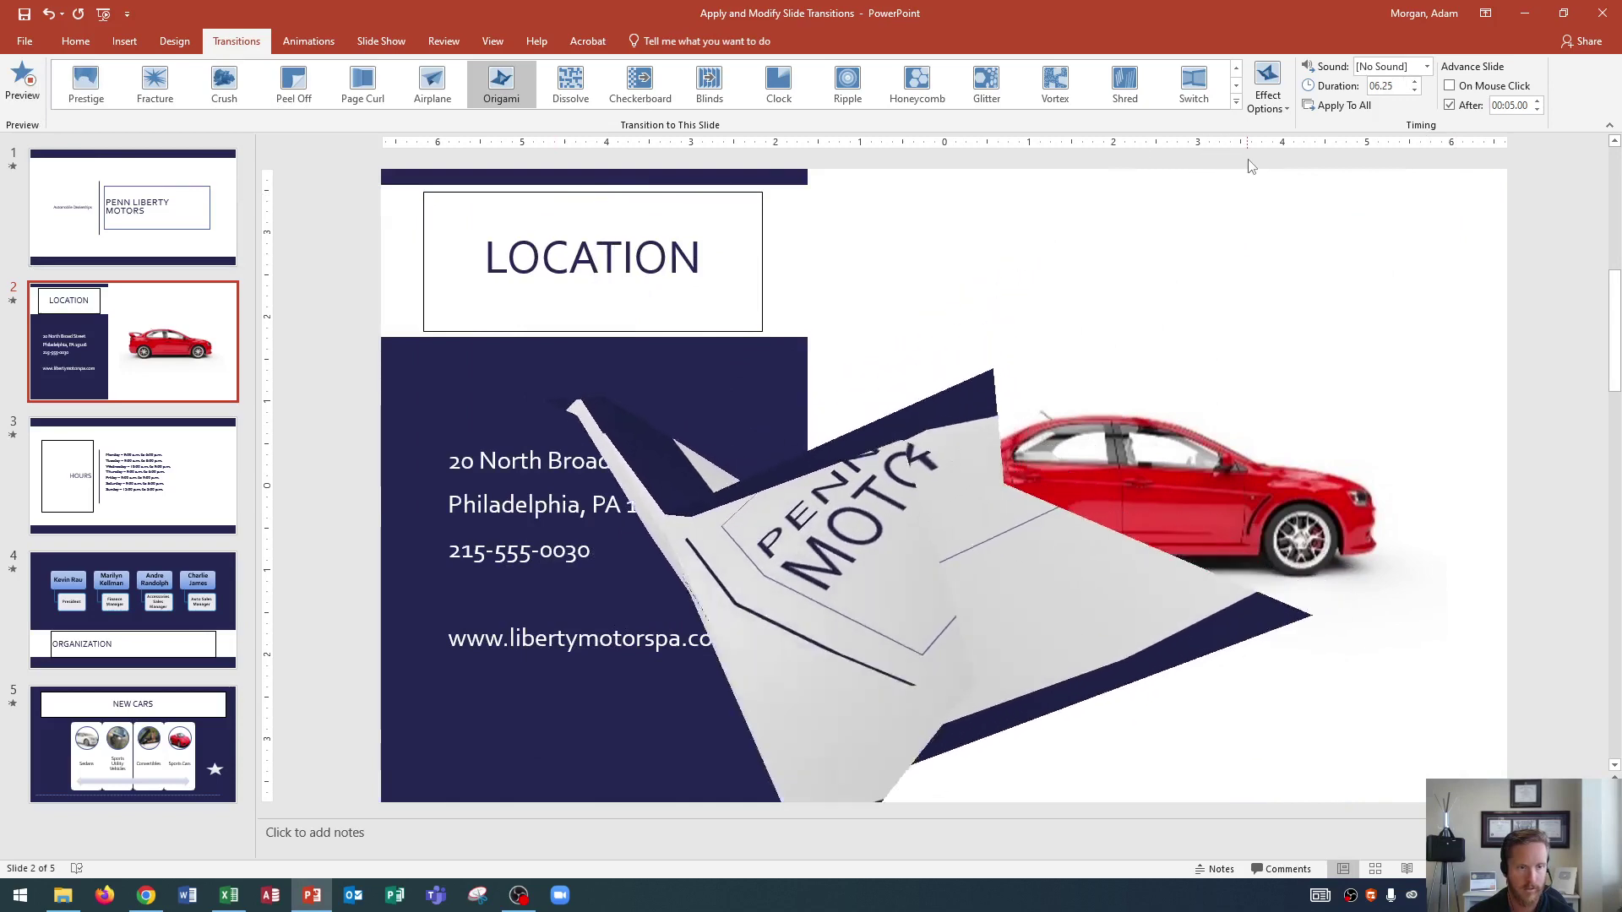
# - Try Dissolve and Fall Over on slide 2, finishing with the Ferris Wheel transition
pyautogui.click(1236, 102)
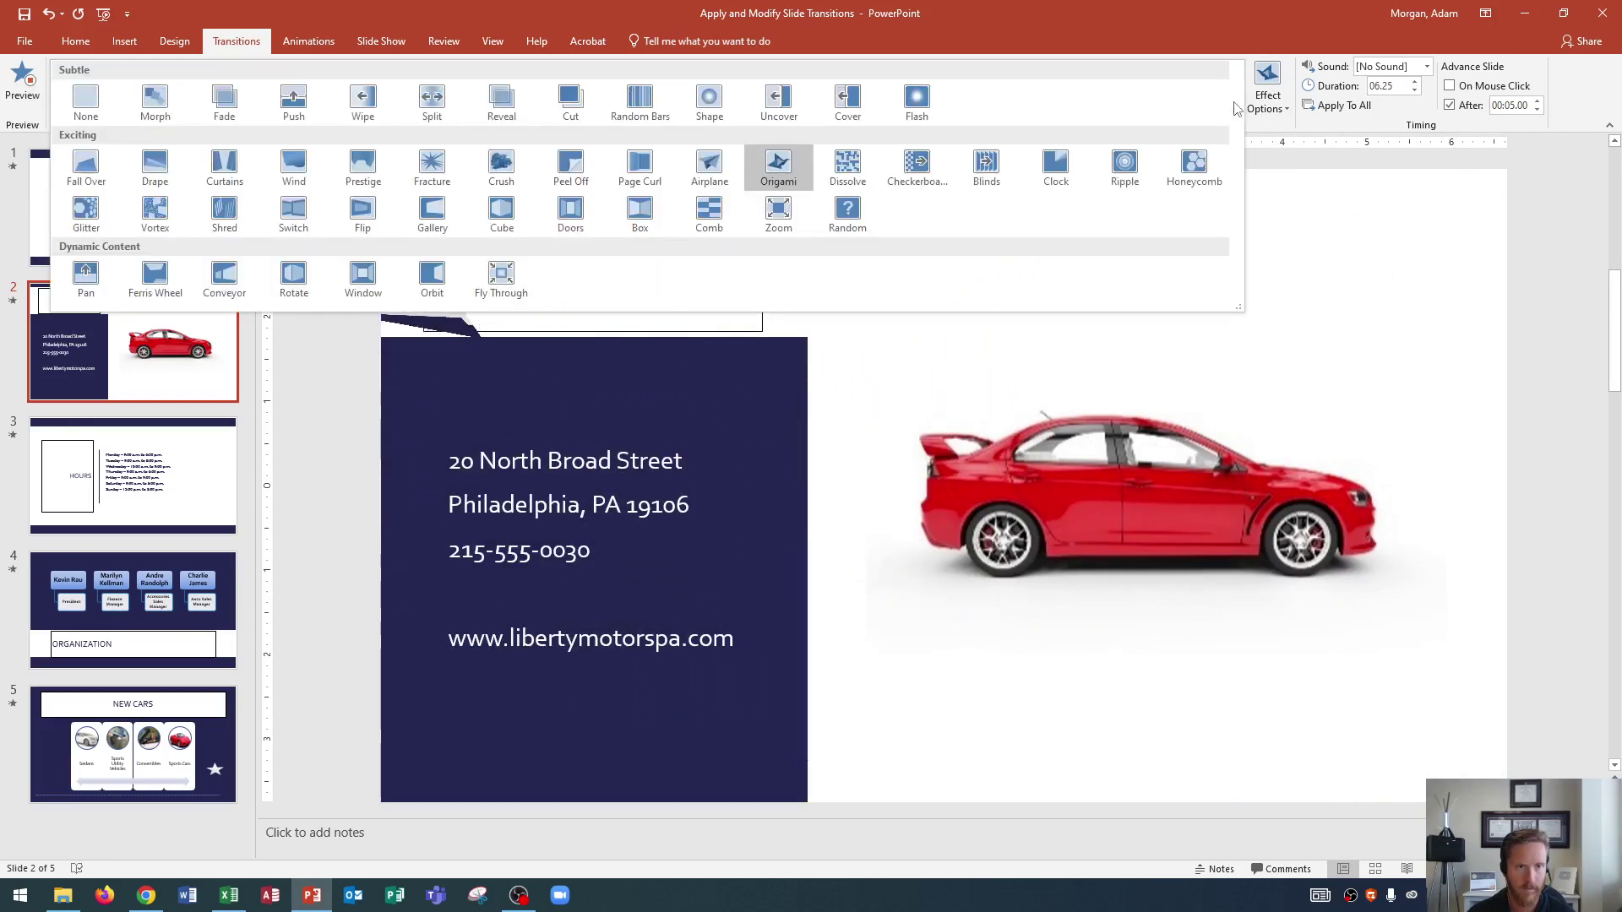
pyautogui.click(847, 167)
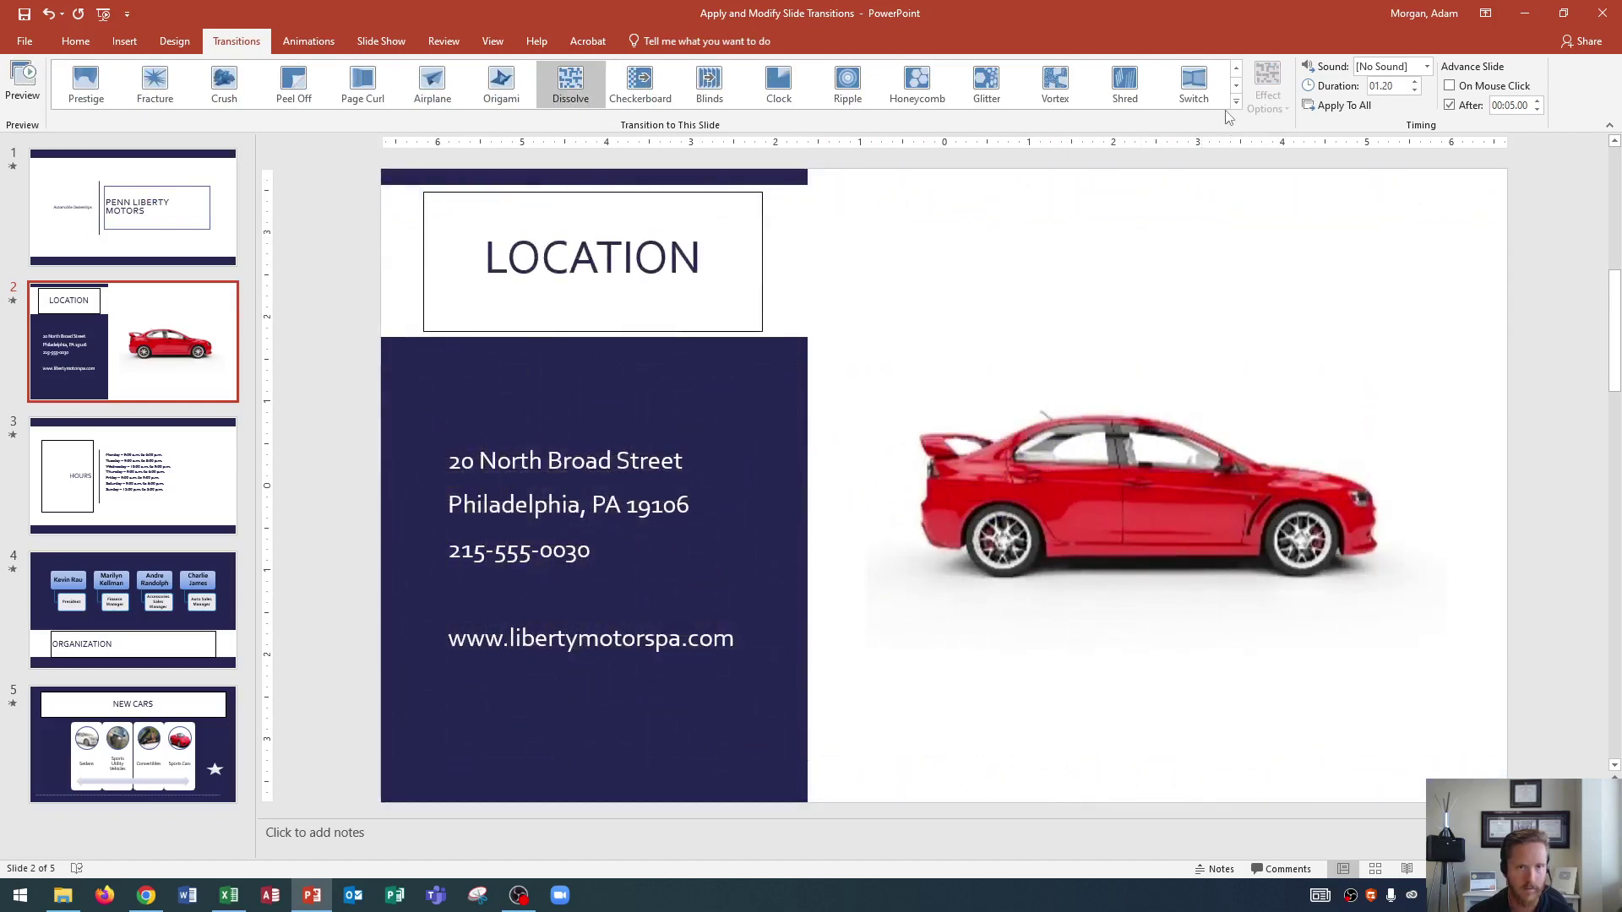
pyautogui.click(1236, 102)
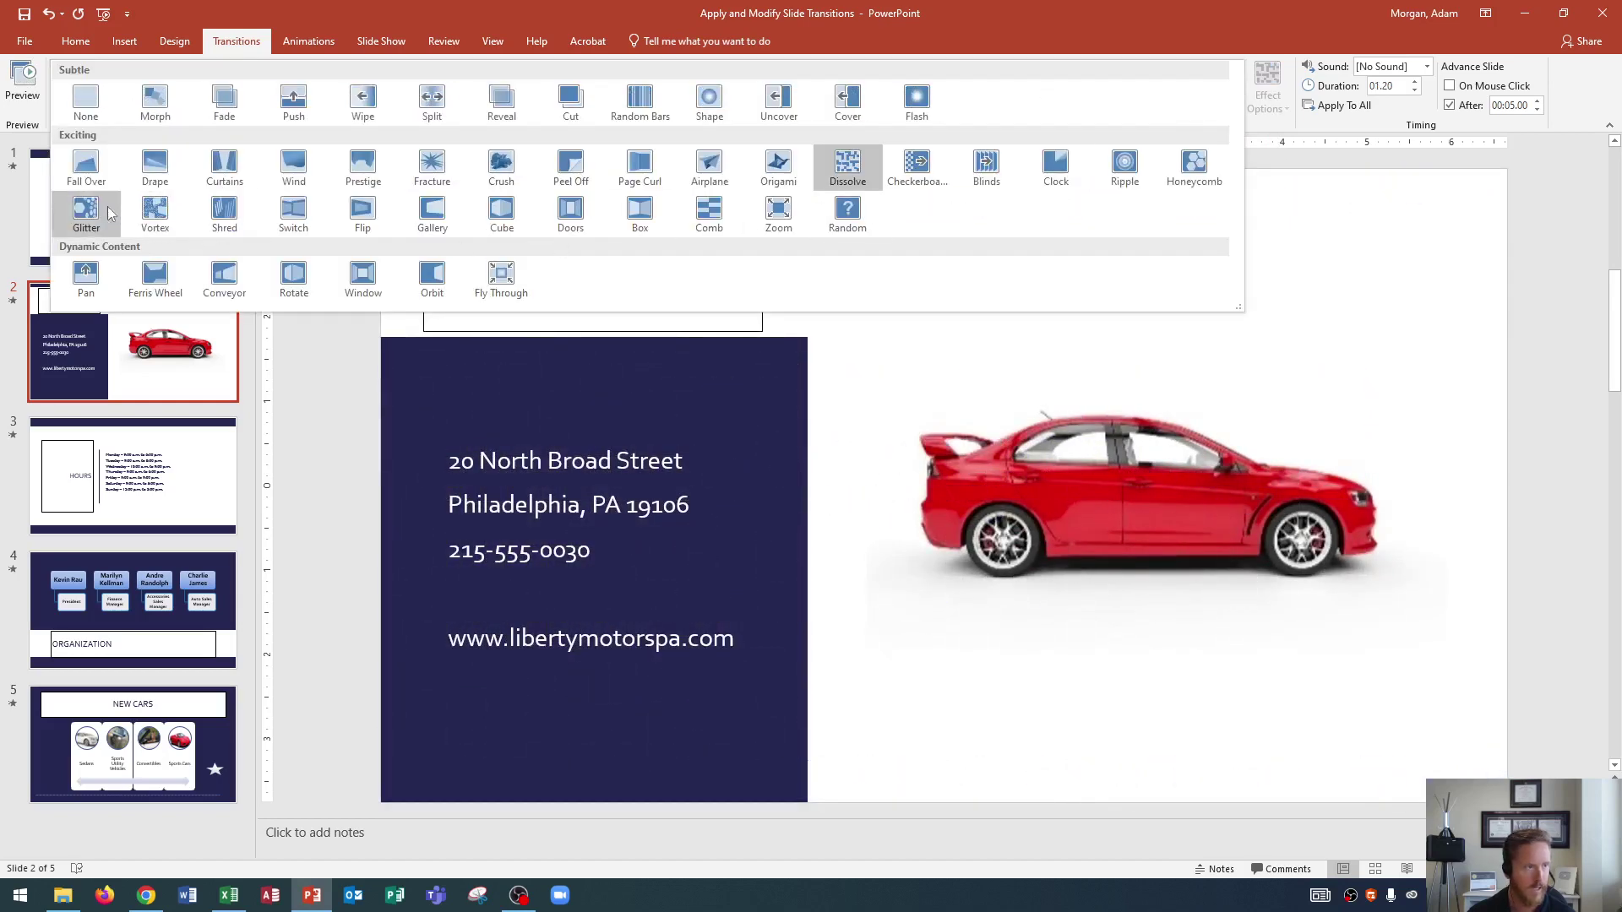
pyautogui.click(93, 174)
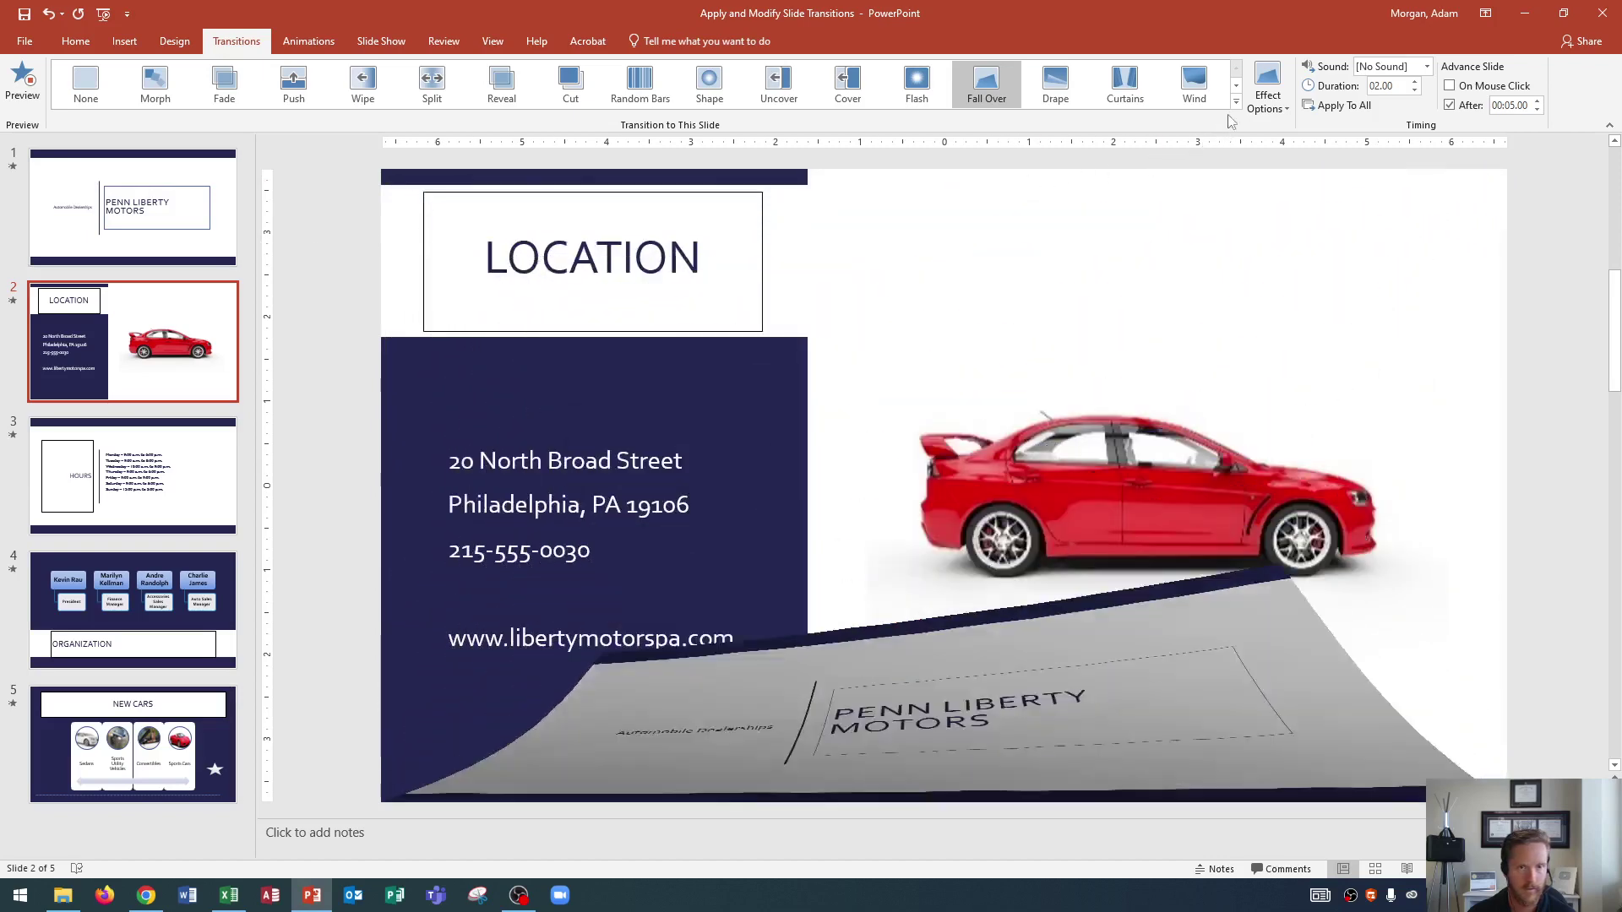
pyautogui.click(1234, 103)
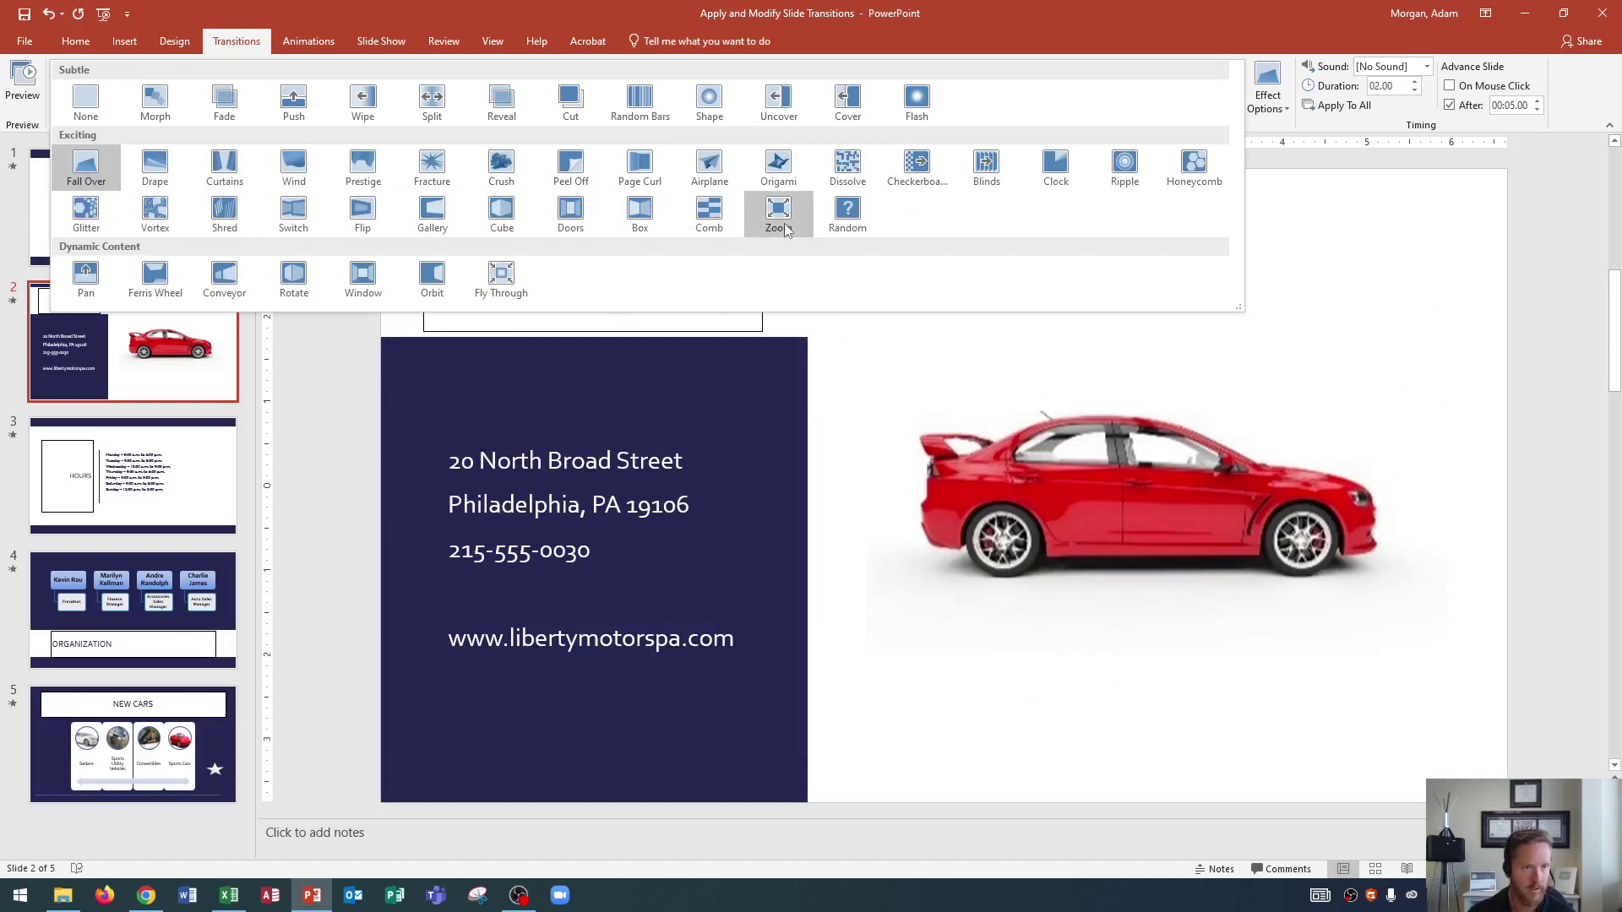
pyautogui.click(155, 279)
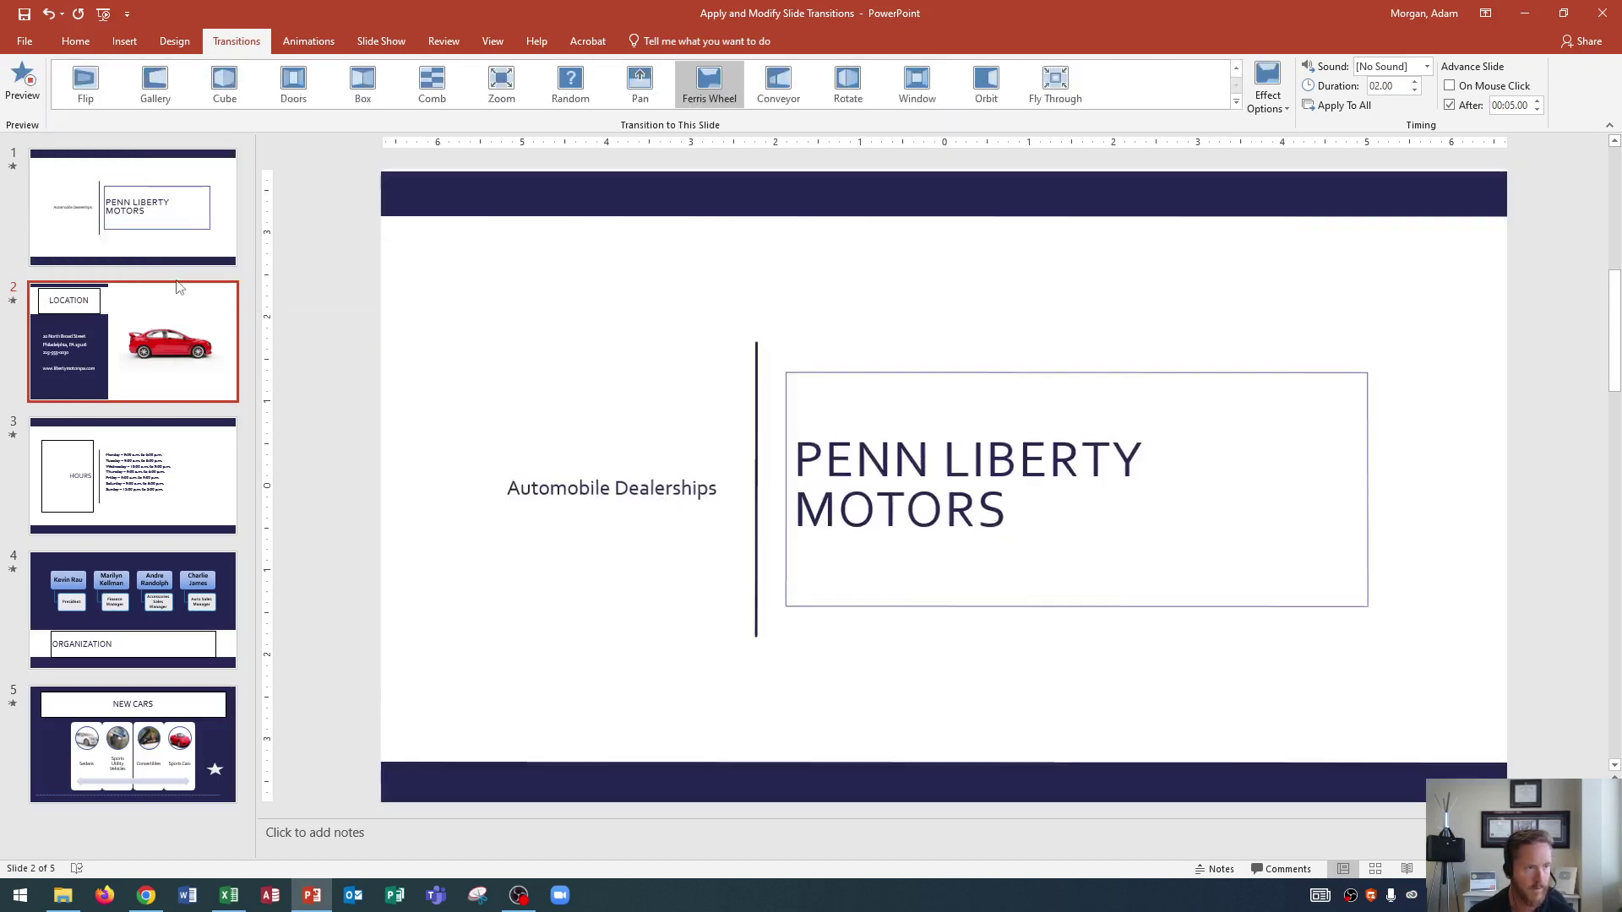